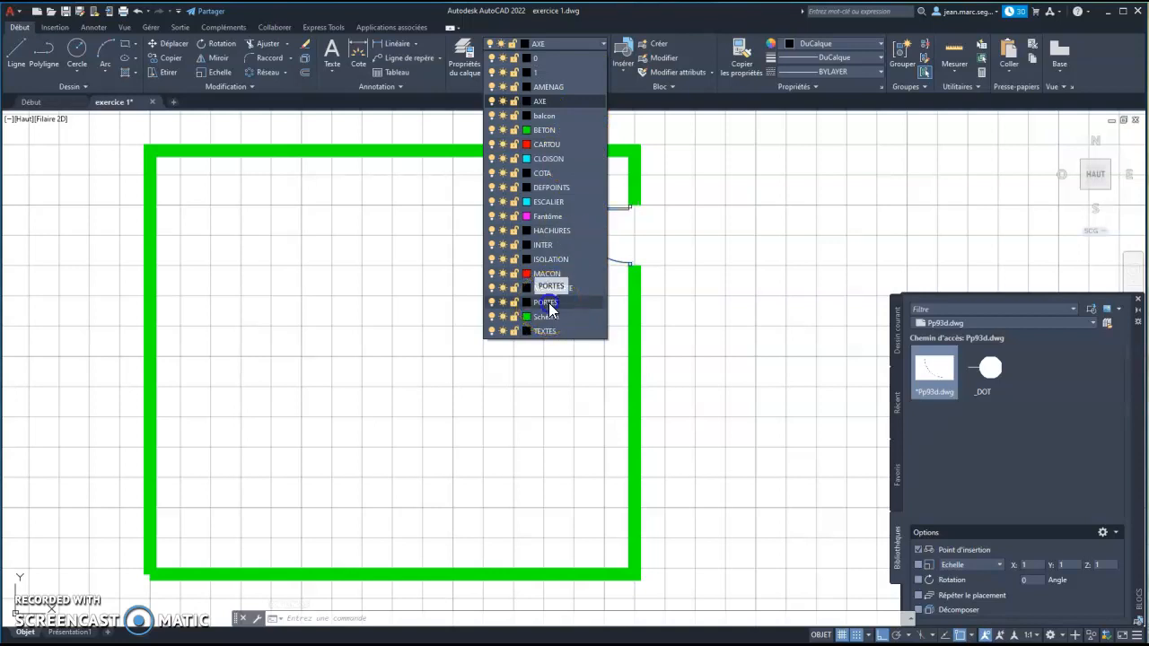
Assign the door in the right-hand wall to the PORTES layer.
click(546, 302)
click(575, 241)
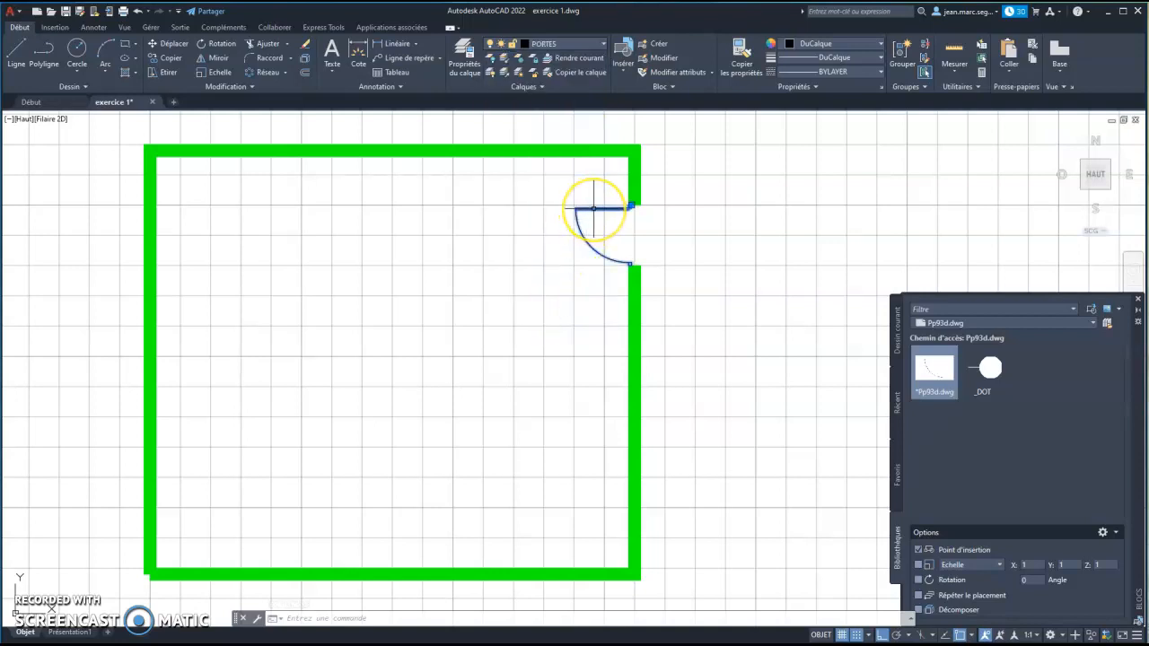
click(594, 208)
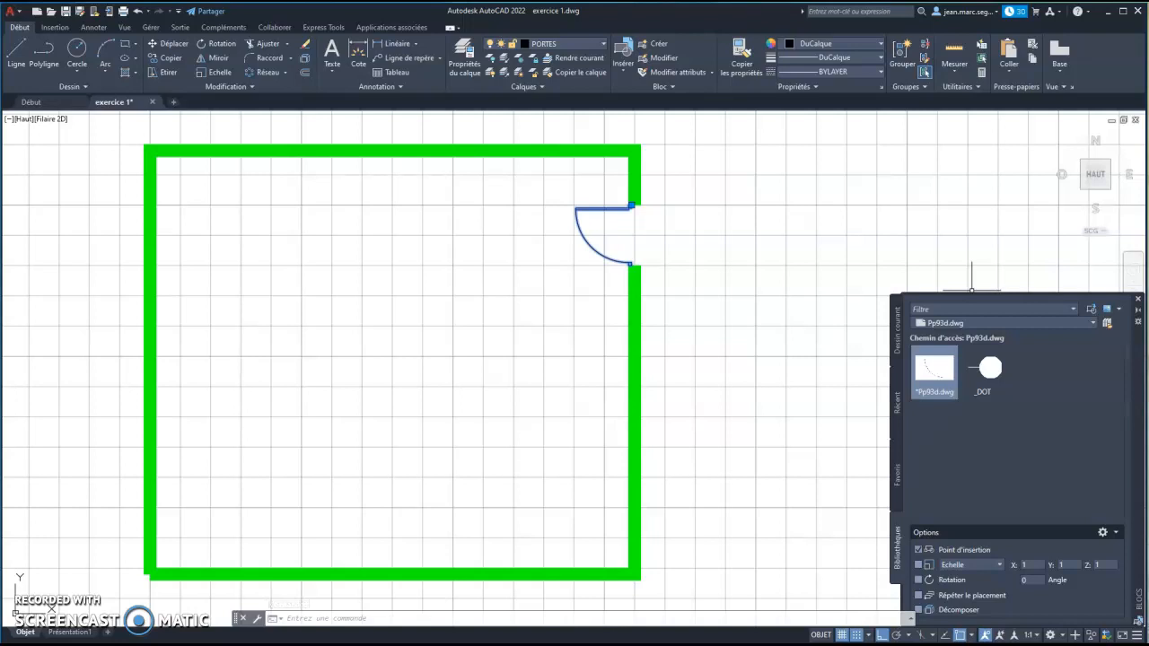
Try the door on the AMENAG layer, return it to PORTES, and recheck its layer.
click(601, 45)
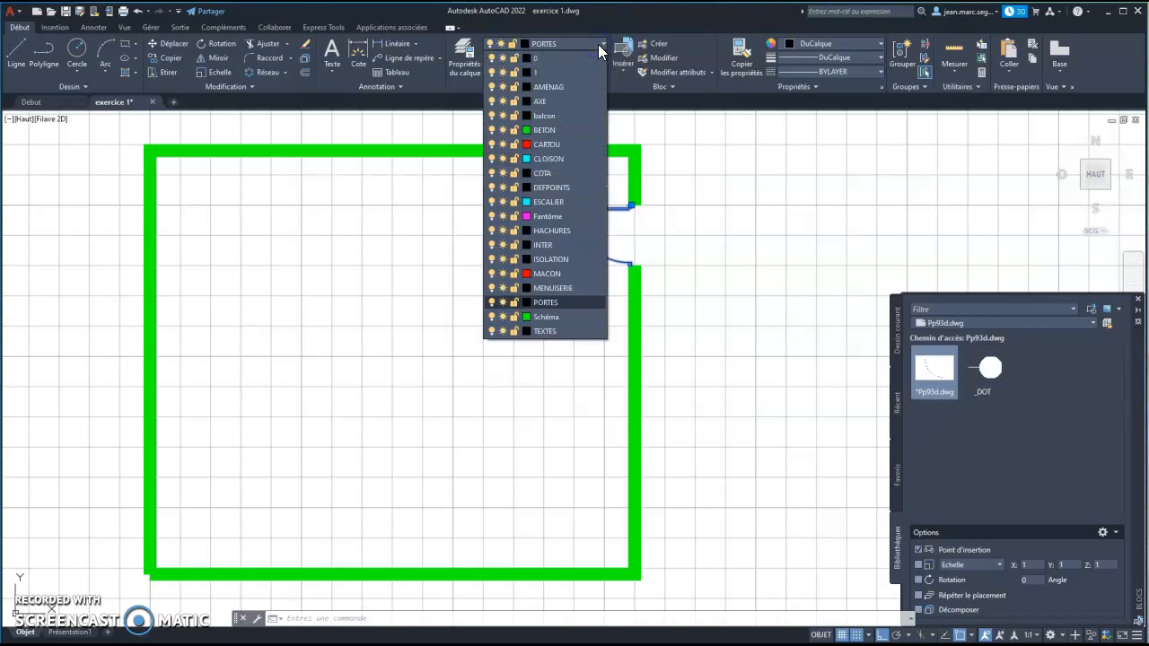
click(555, 87)
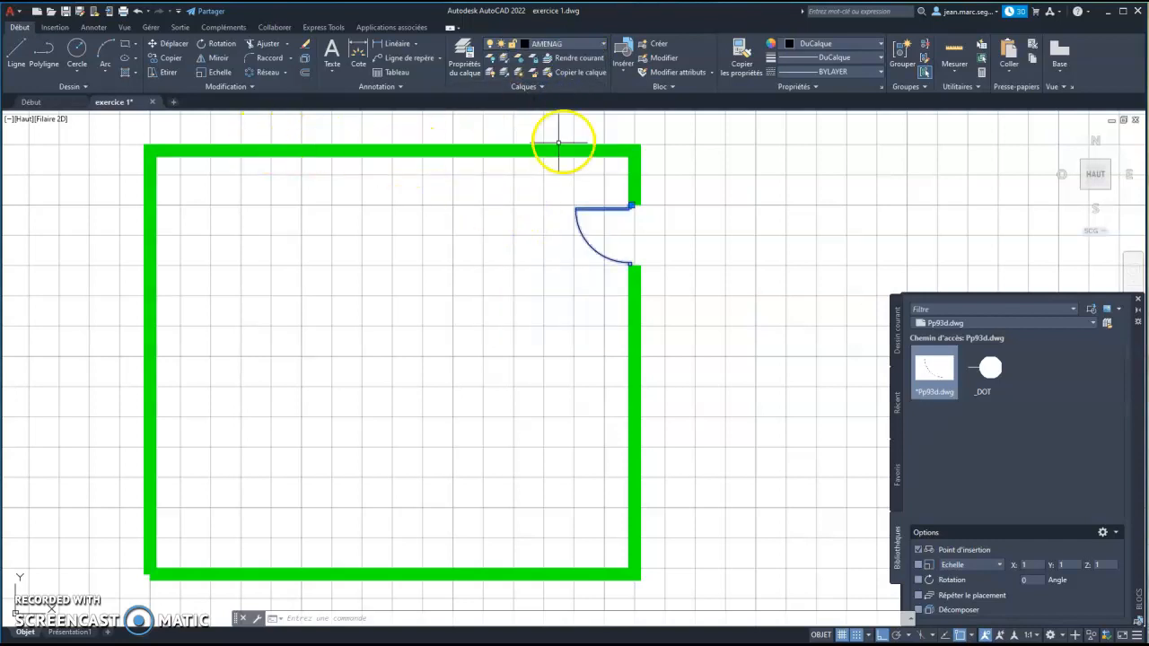
click(583, 49)
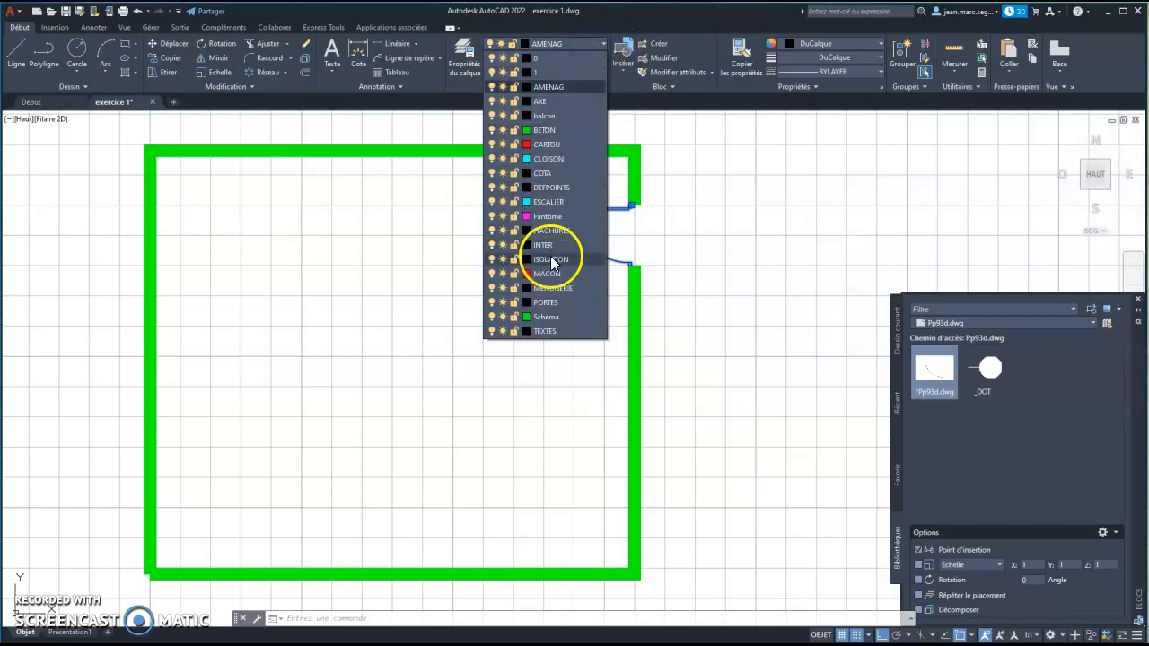
click(552, 299)
click(493, 216)
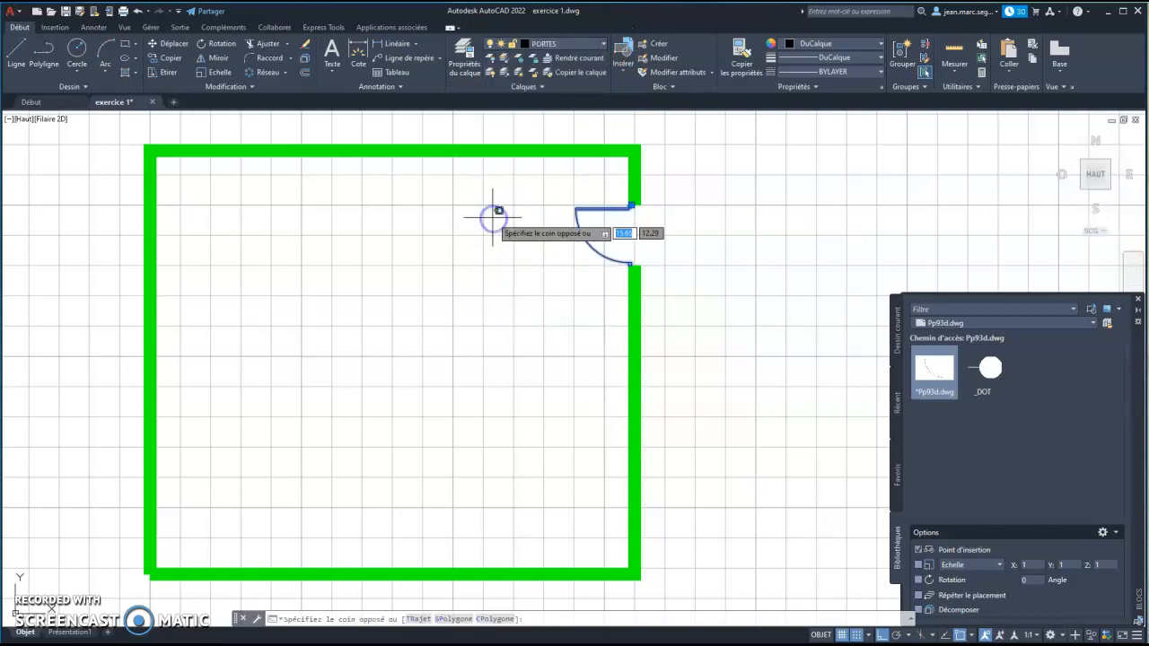
key(Escape)
key(Escape)
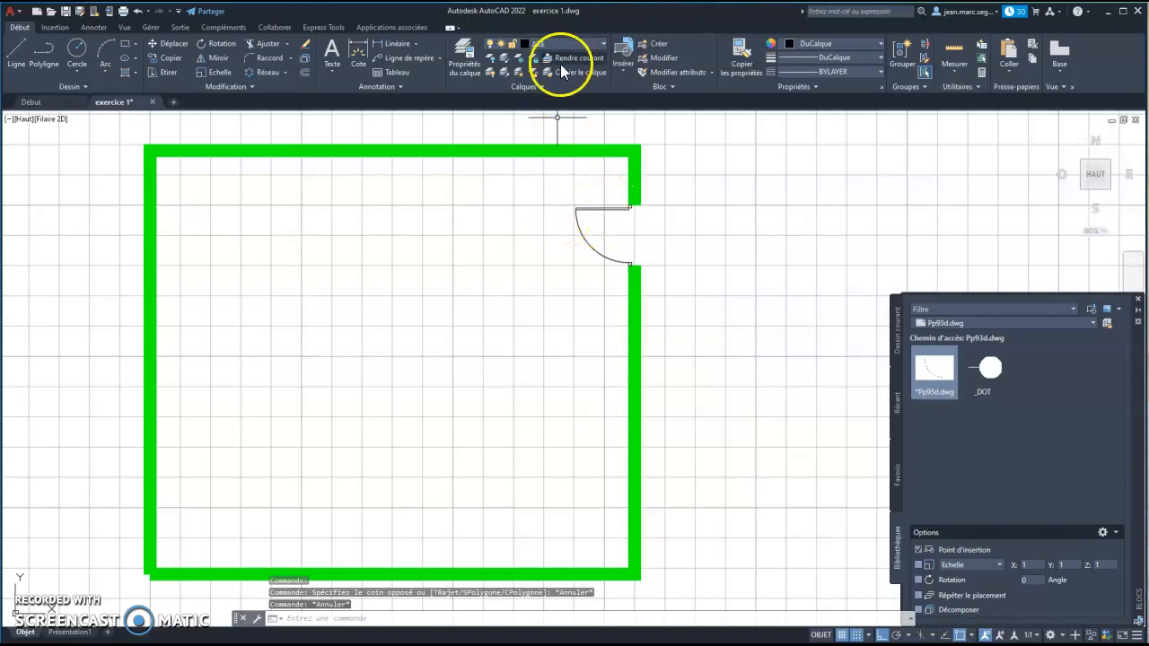
click(594, 209)
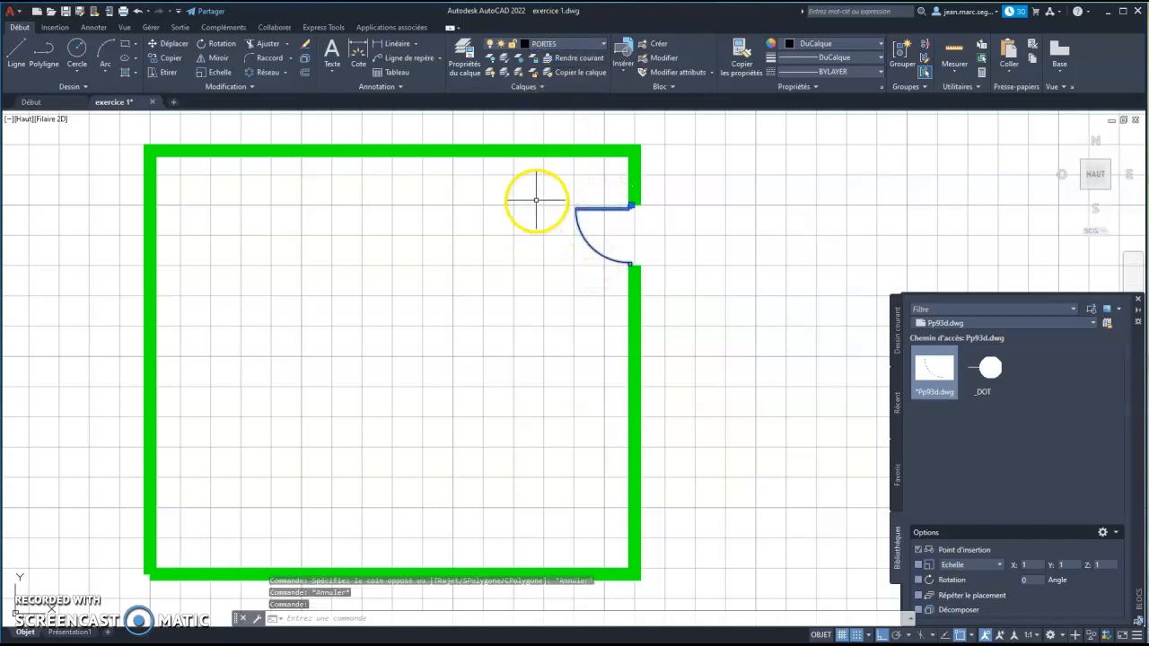
key(Escape)
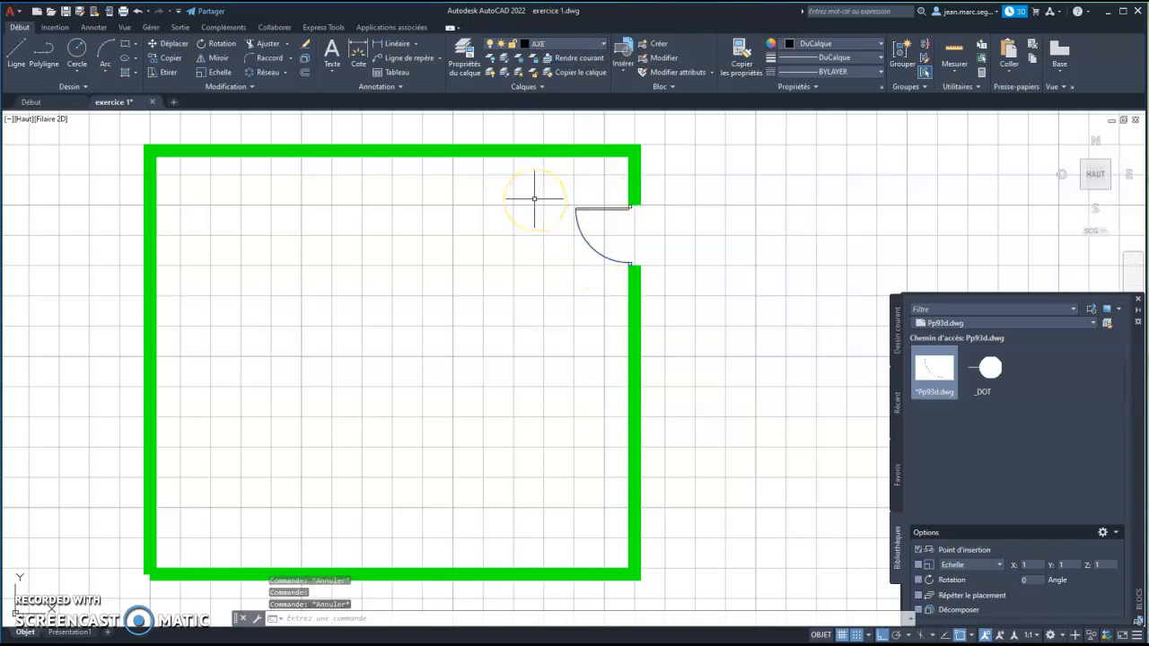
Make AMENAG the current layer and bring up the library blocks for insertion.
click(567, 41)
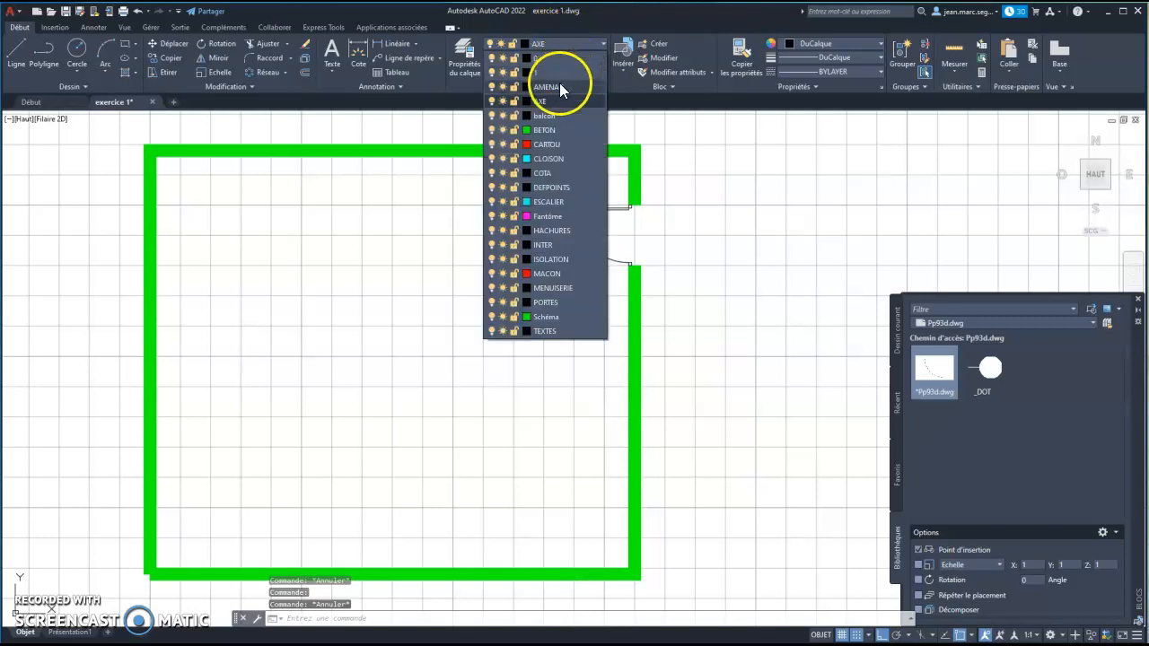
click(560, 86)
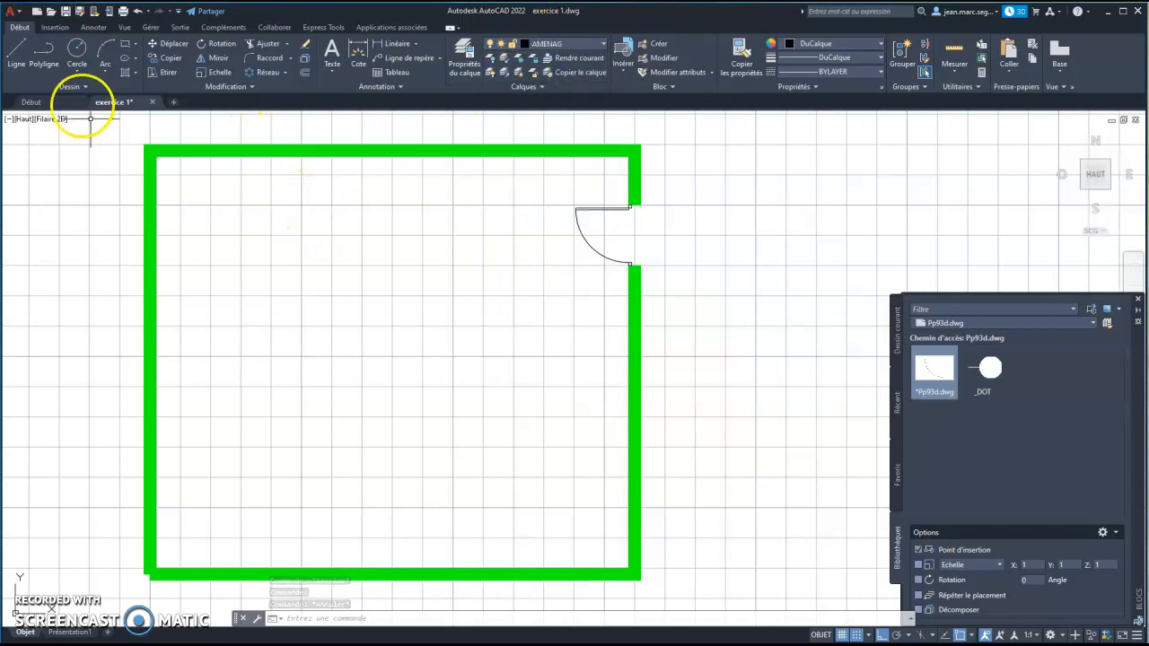
click(49, 27)
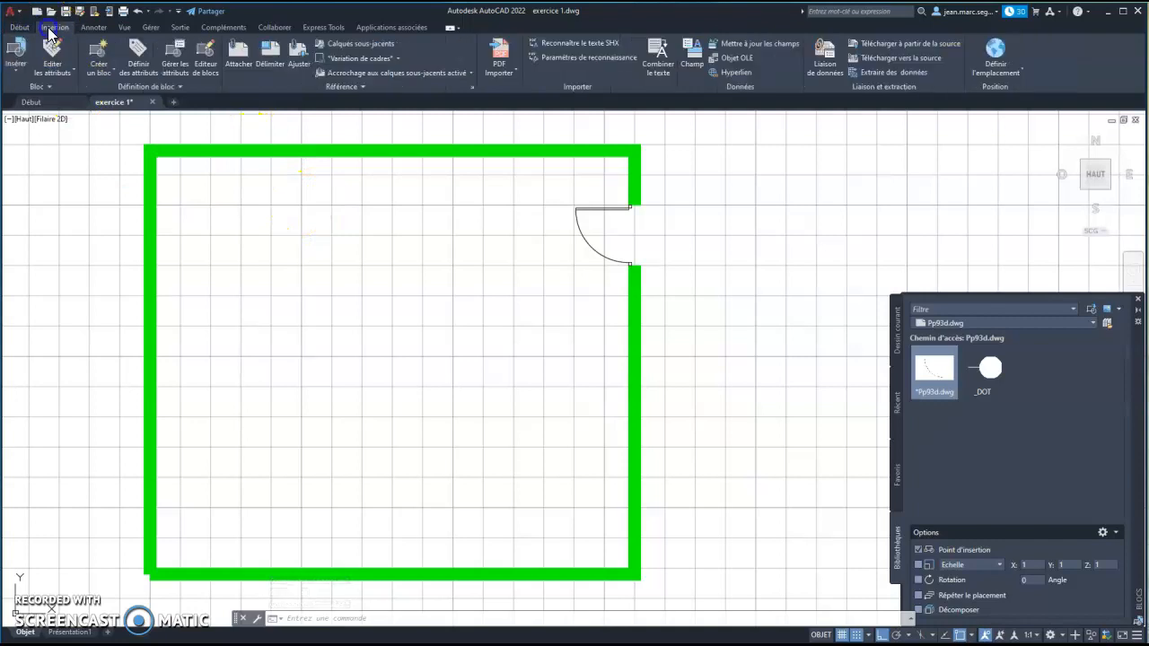
click(22, 67)
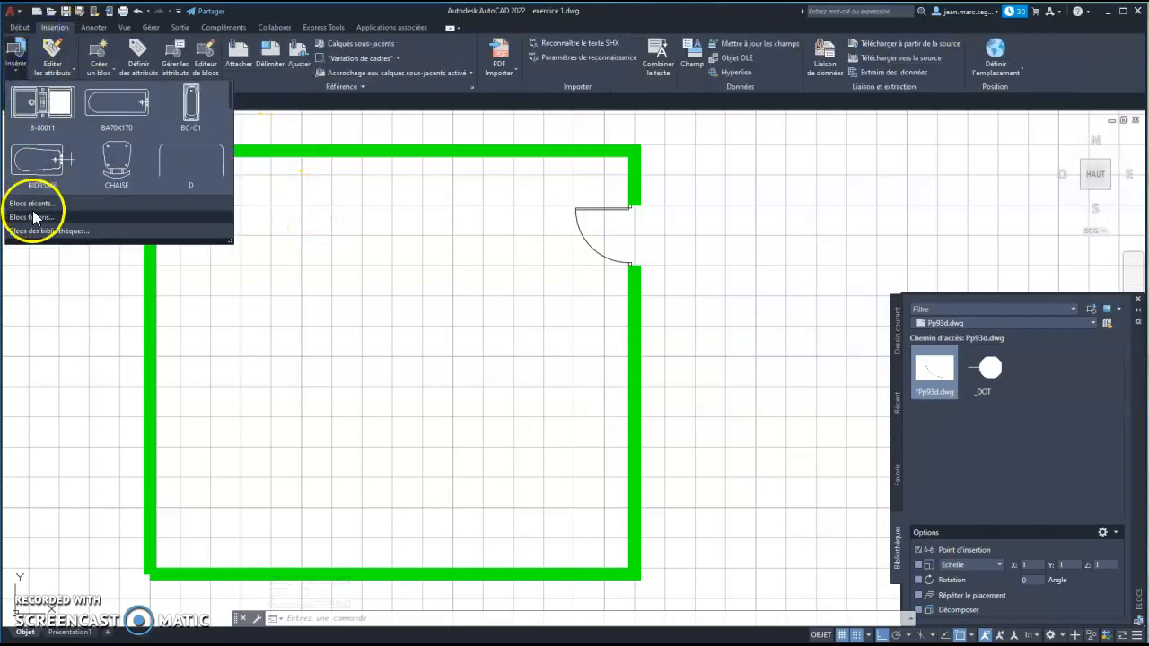
click(43, 232)
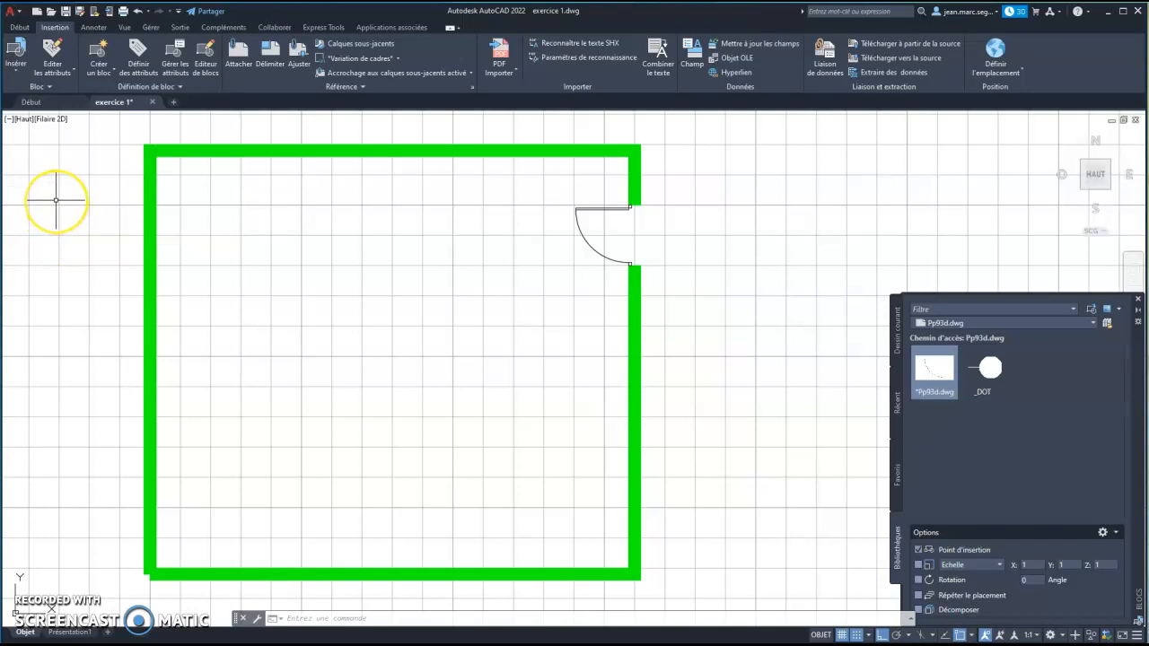
click(16, 68)
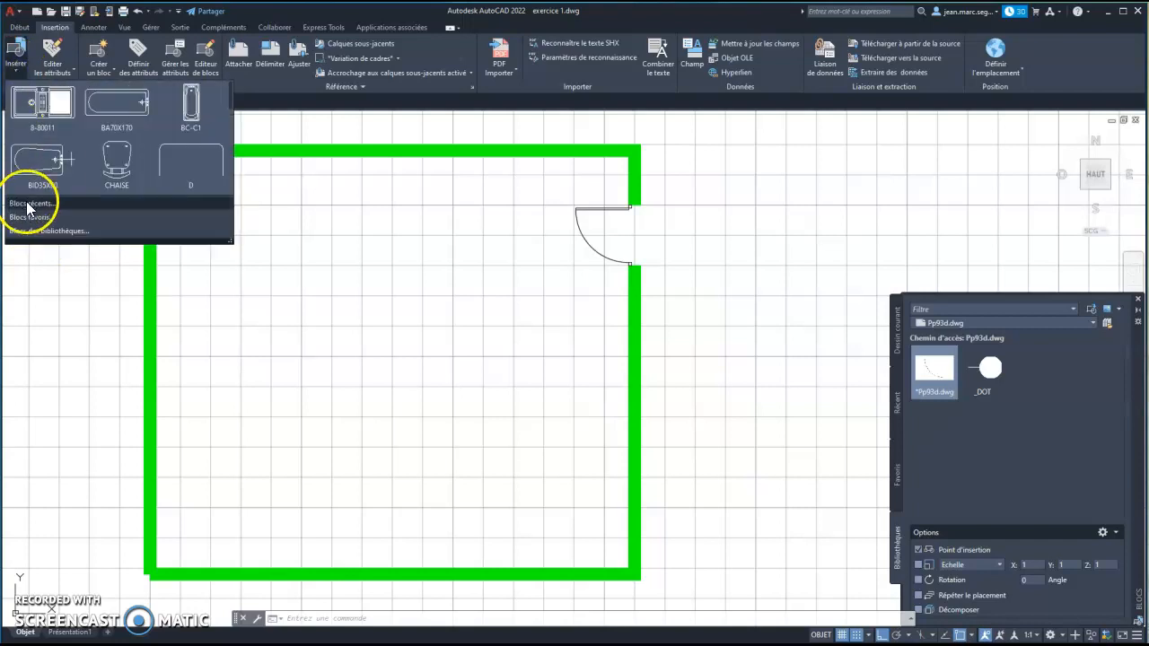
click(42, 231)
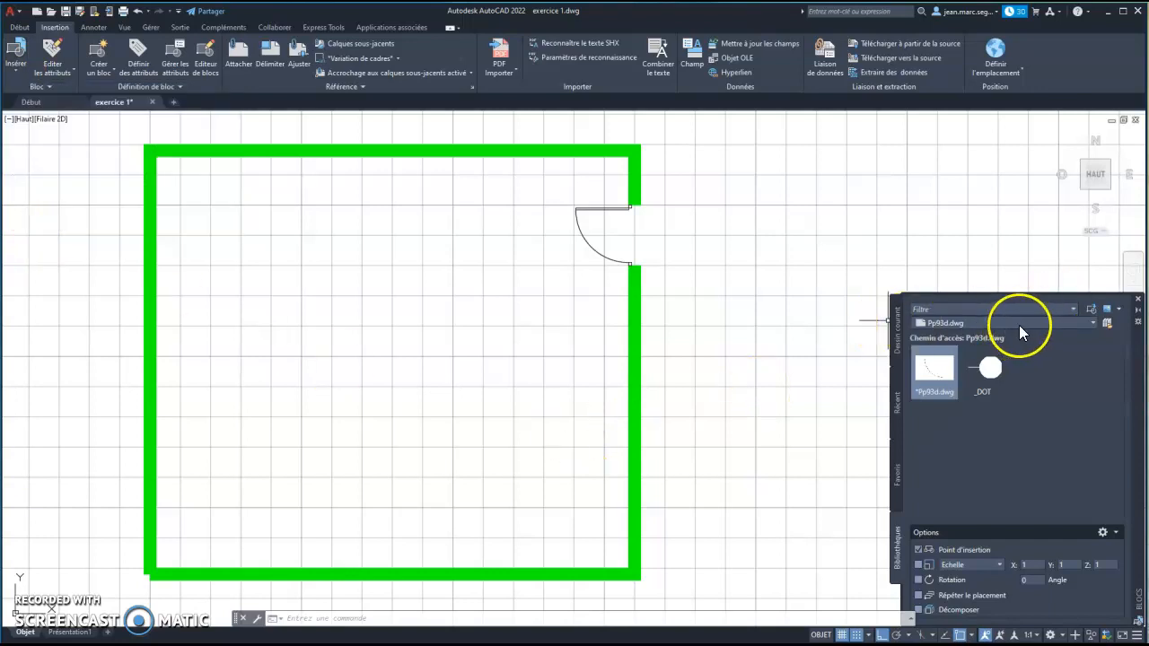
Load Lit140.dwg from the batiment folder as the block library.
click(1092, 325)
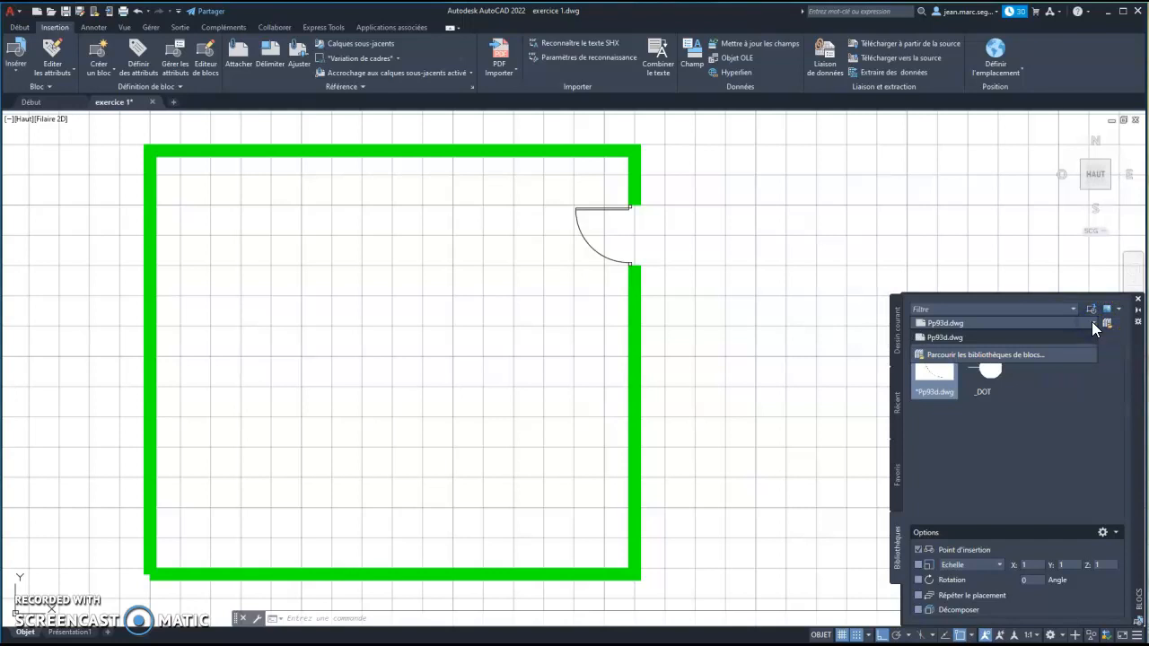
click(1093, 324)
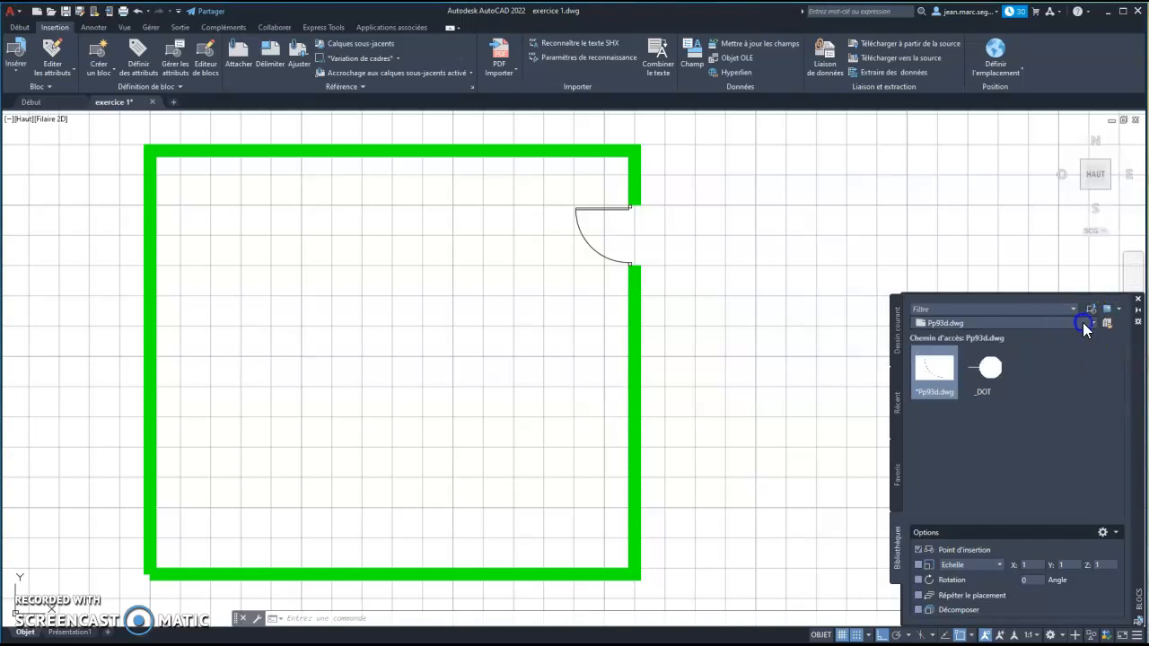
click(1080, 325)
click(1028, 356)
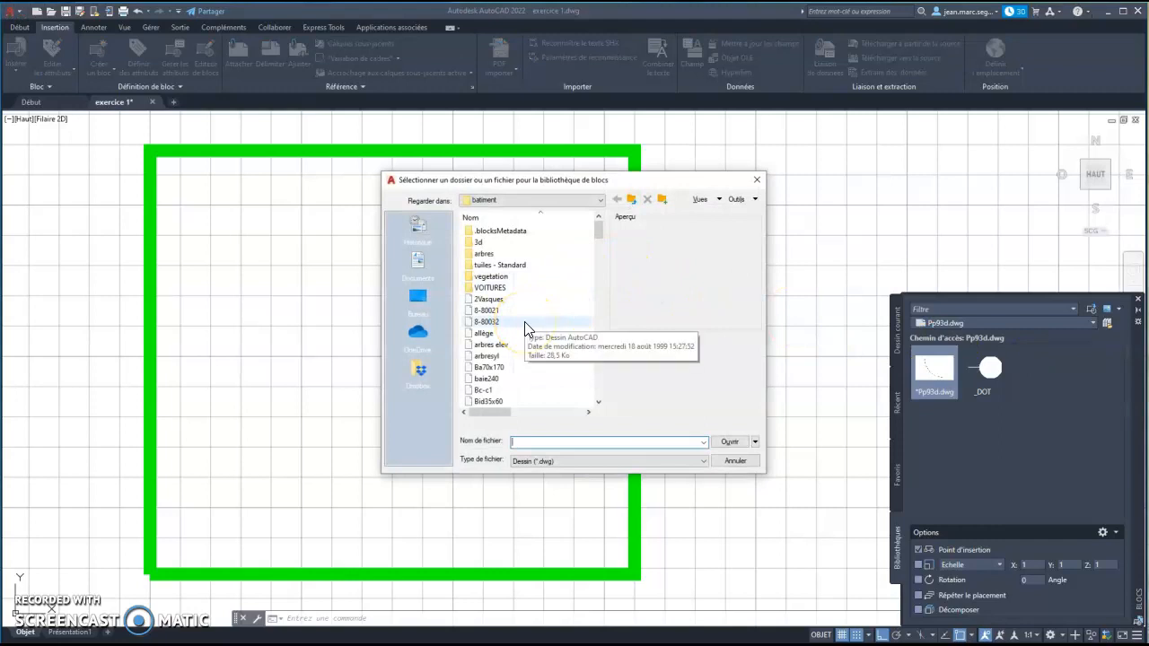
scroll(489, 348, down, 8)
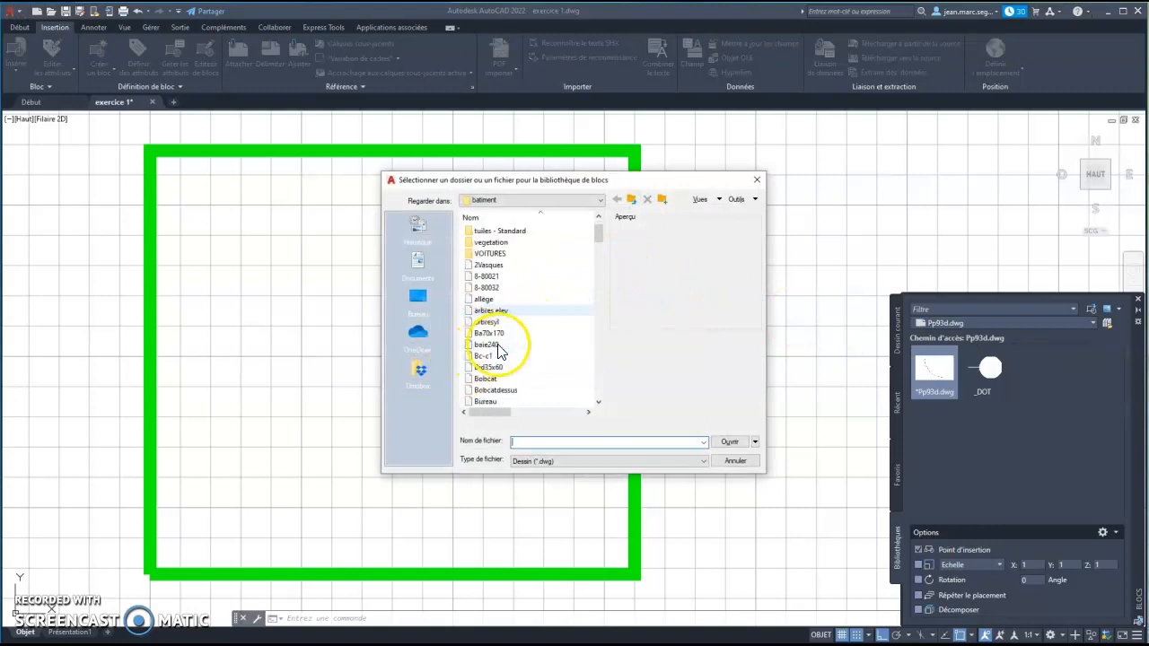
scroll(498, 352, down, 10)
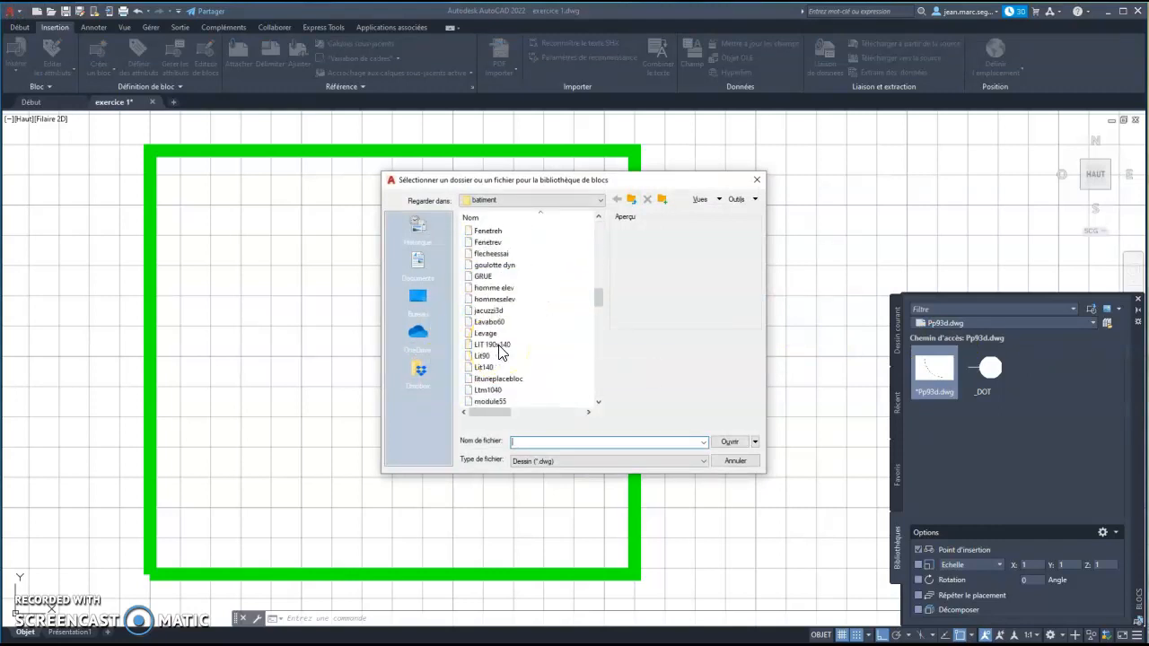
click(484, 368)
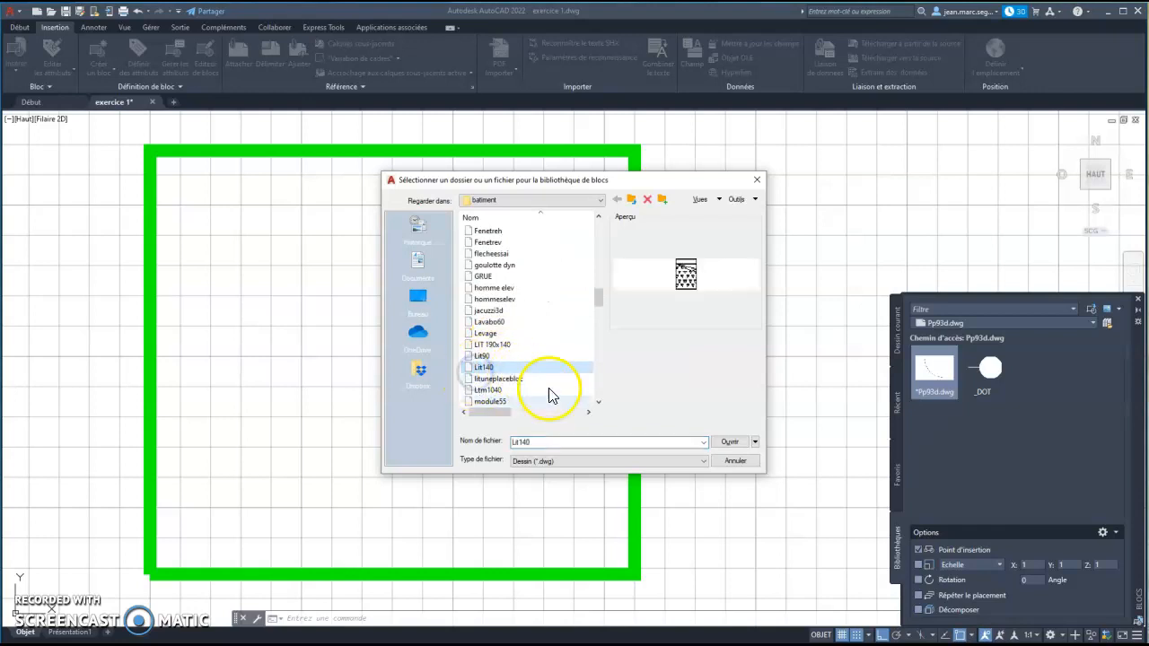
click(729, 441)
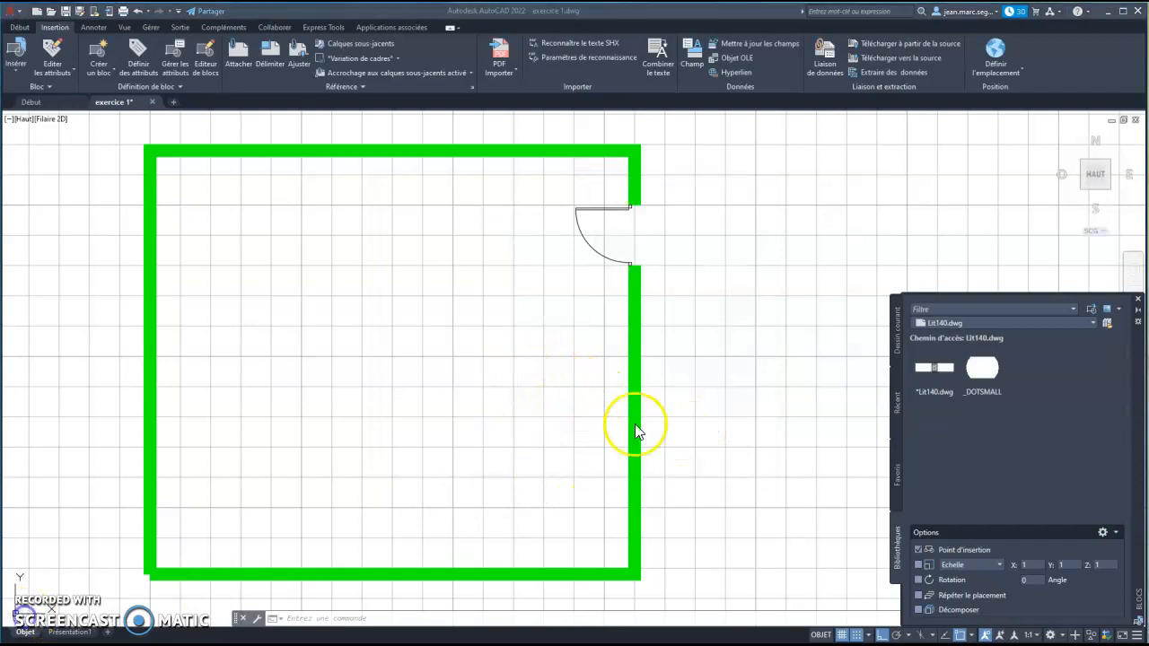
Insert the Lit140 bed block in the lower-left area of the room without redefining the existing block.
click(933, 370)
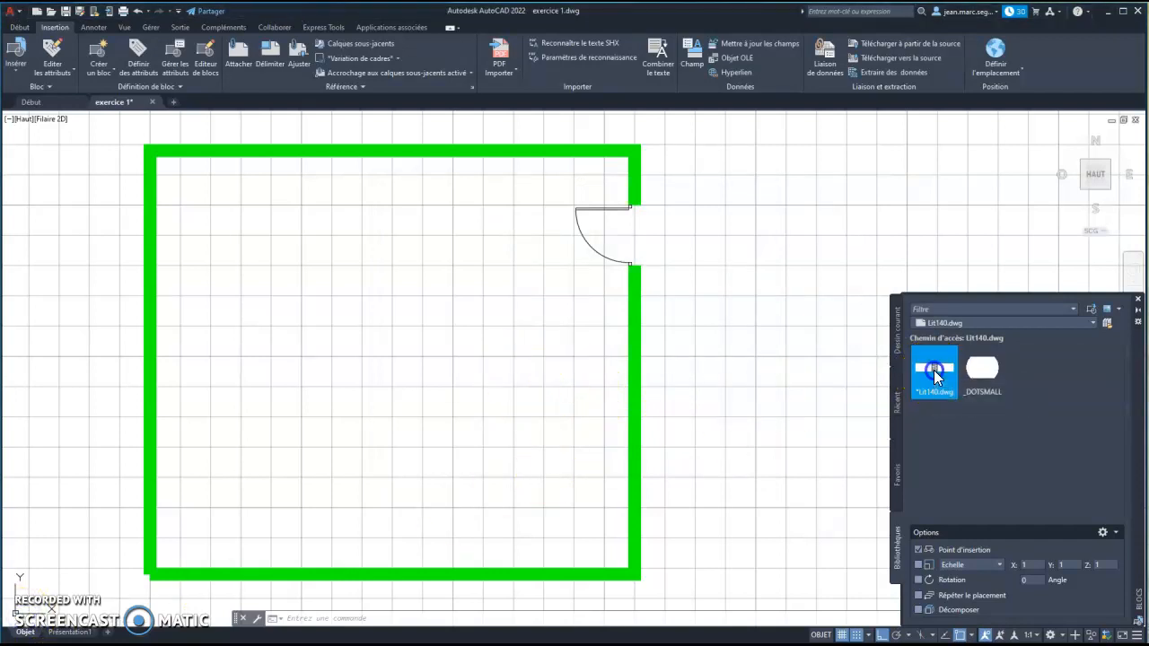
click(920, 371)
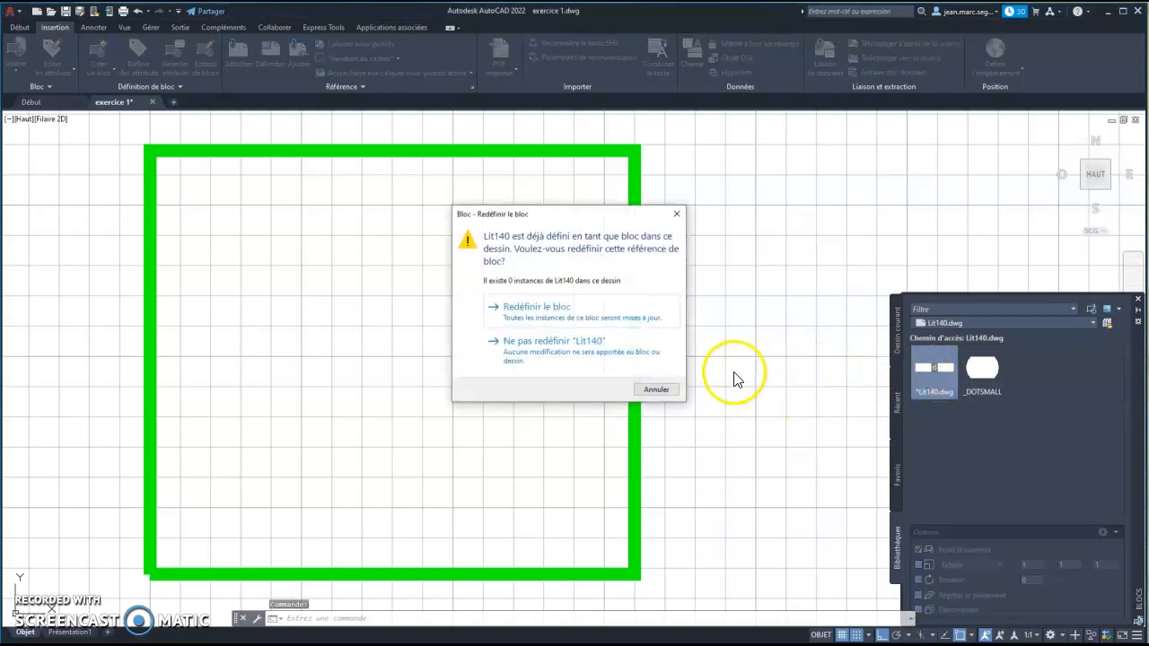
click(529, 348)
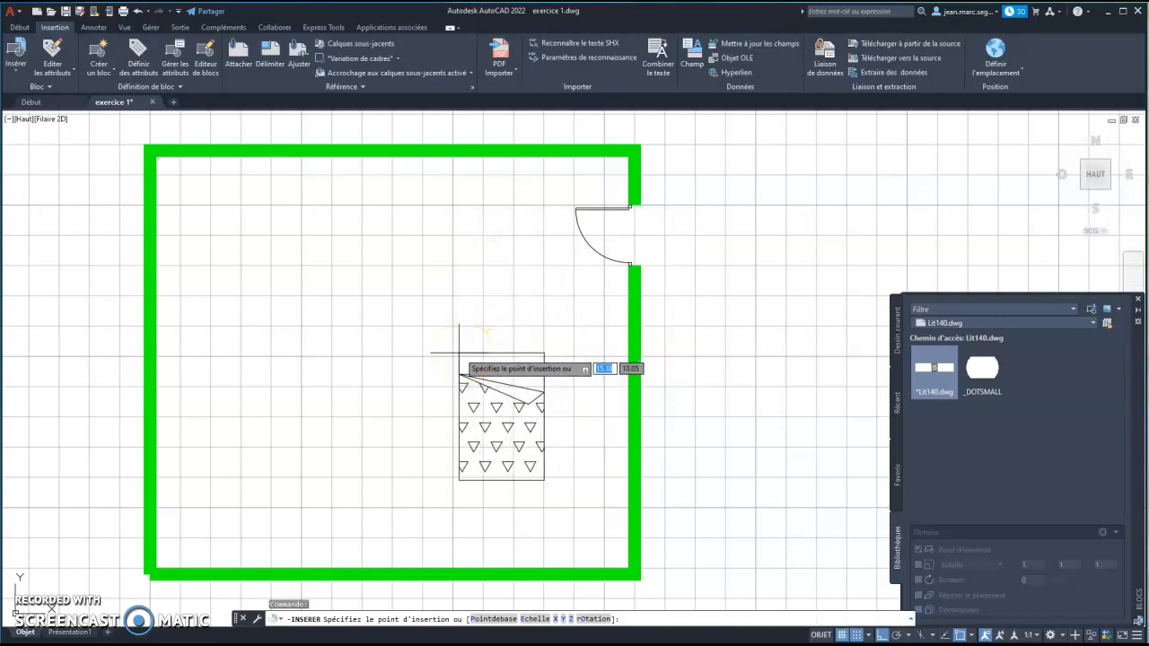
click(220, 389)
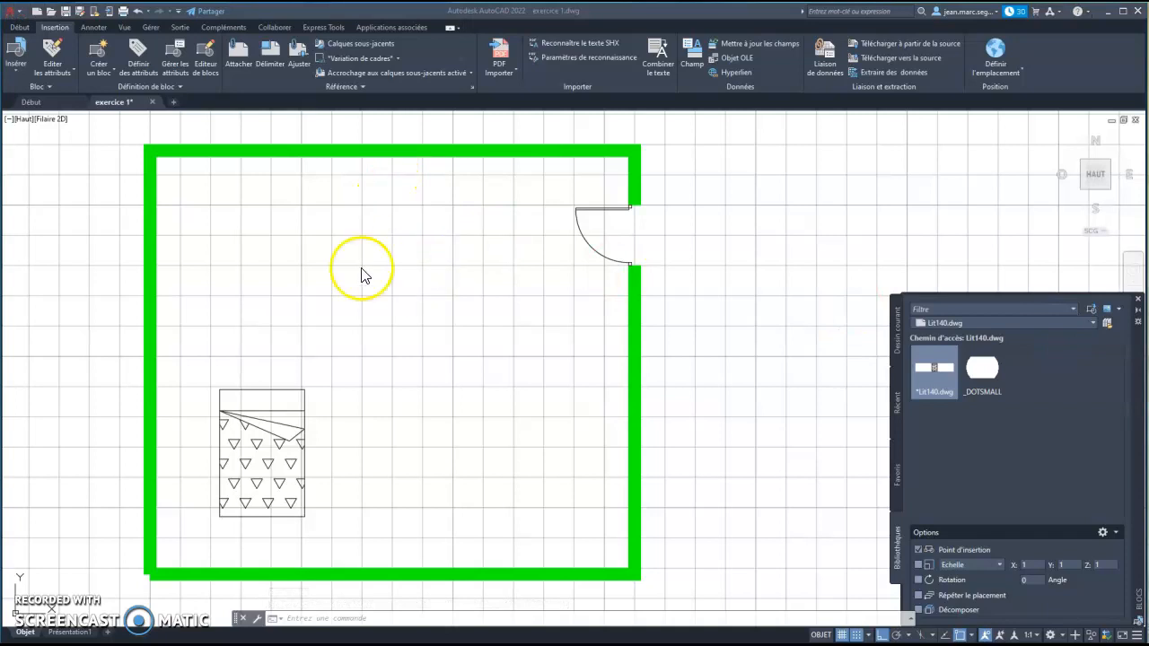
Rotate the bed 90° about its upper-left corner.
click(241, 391)
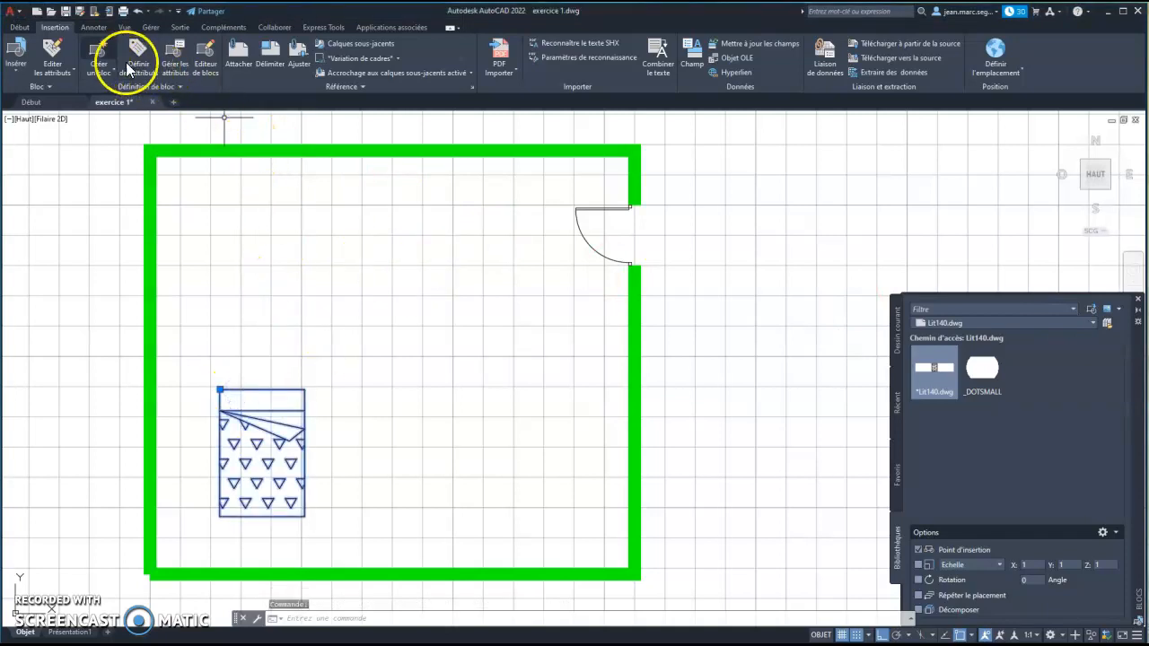
click(16, 28)
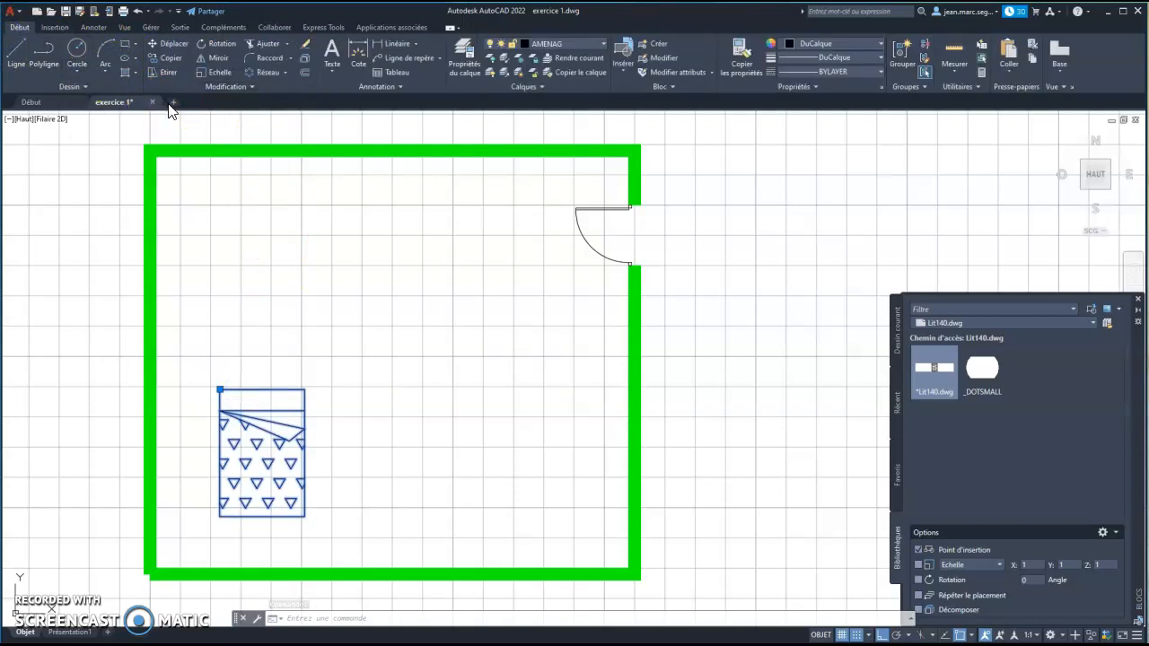
click(219, 46)
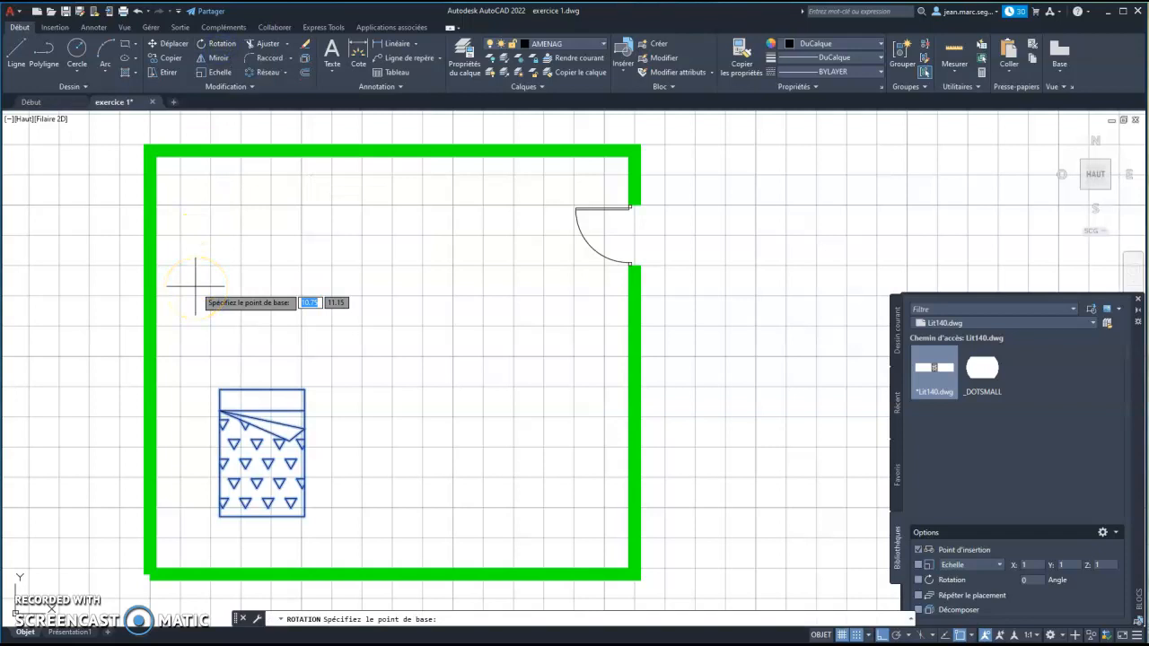
click(219, 390)
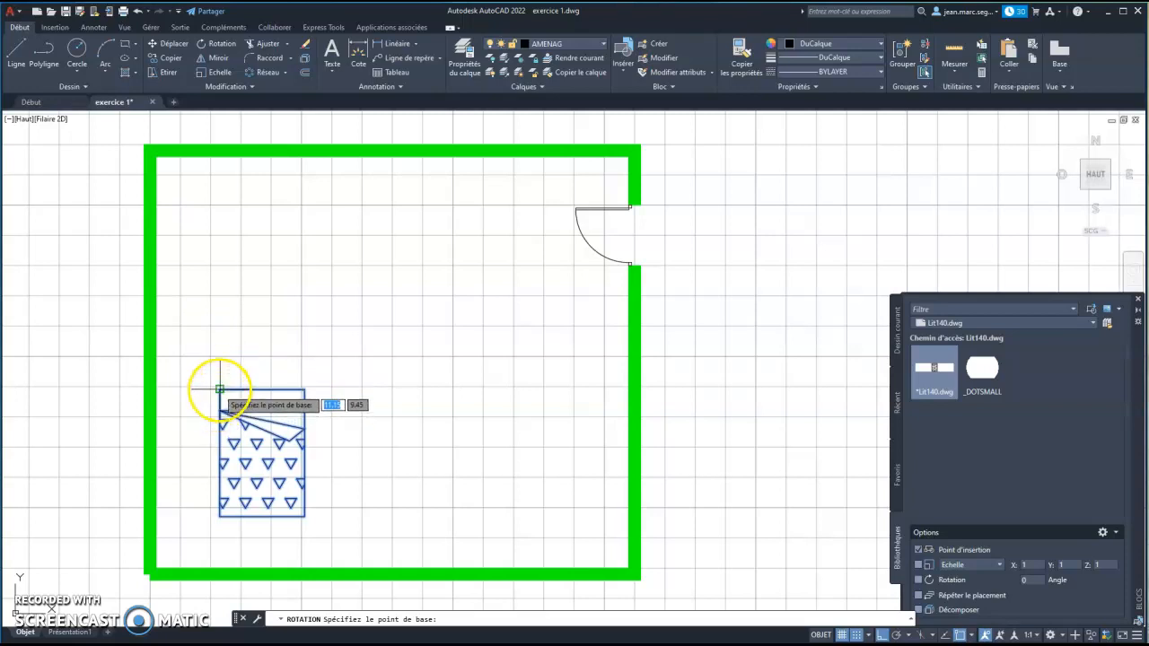
click(219, 390)
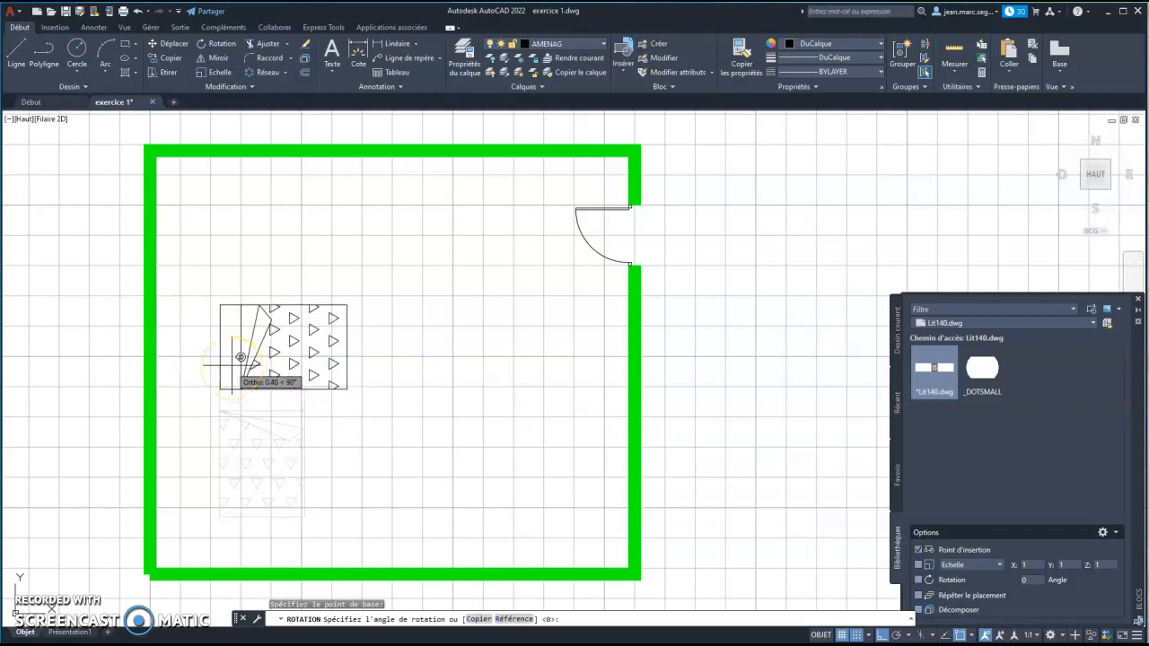
click(235, 362)
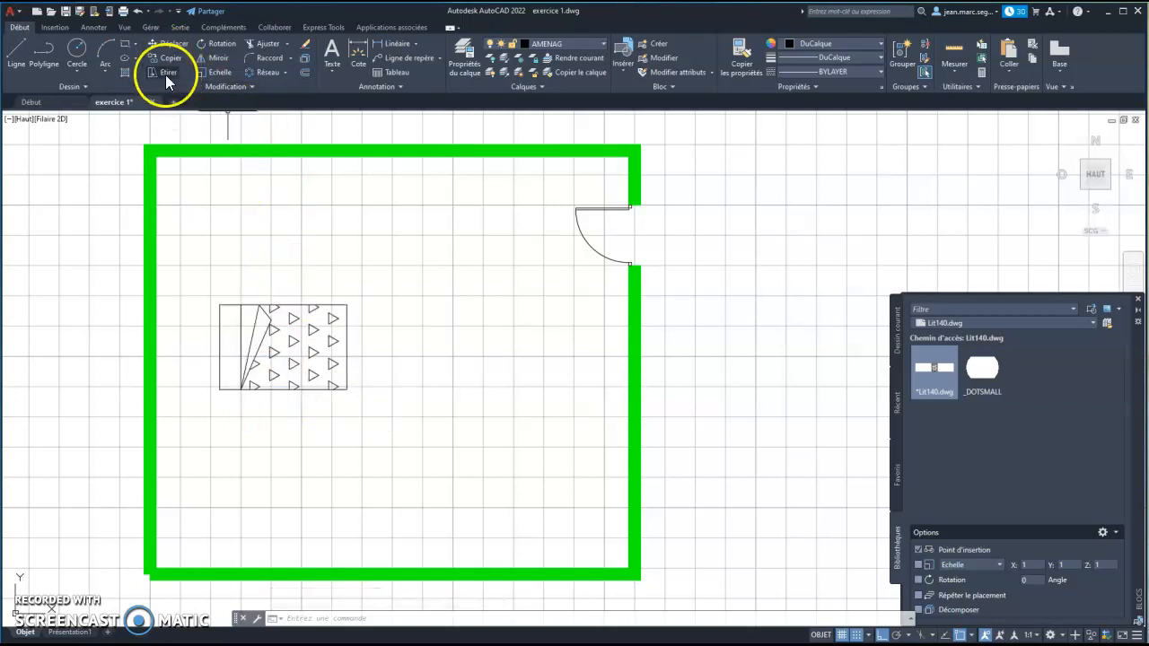
Move the bed from its lower-left corner into the lower-left corner area of the room, with ortho mode off.
click(167, 45)
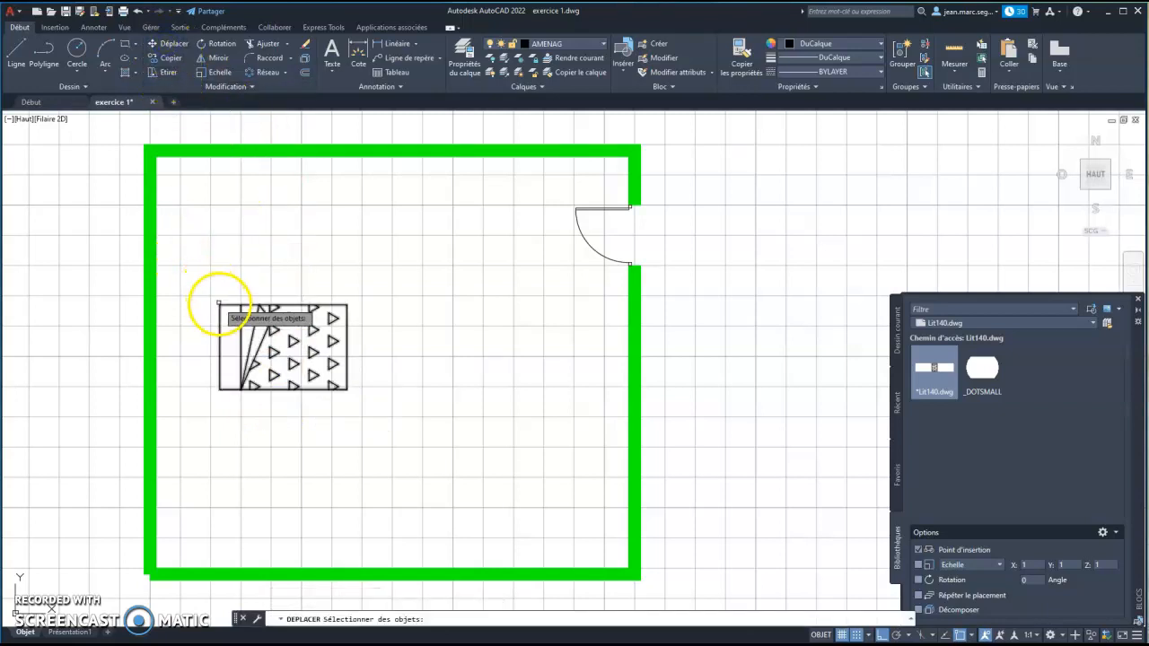
click(230, 306)
right_click(231, 306)
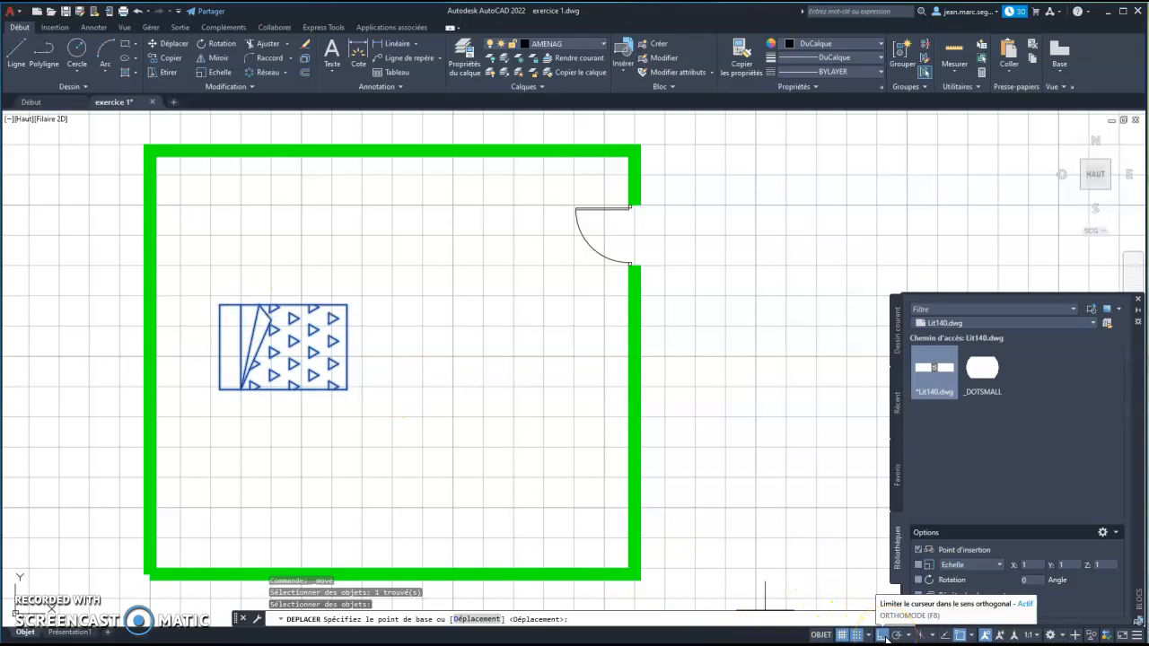
click(882, 635)
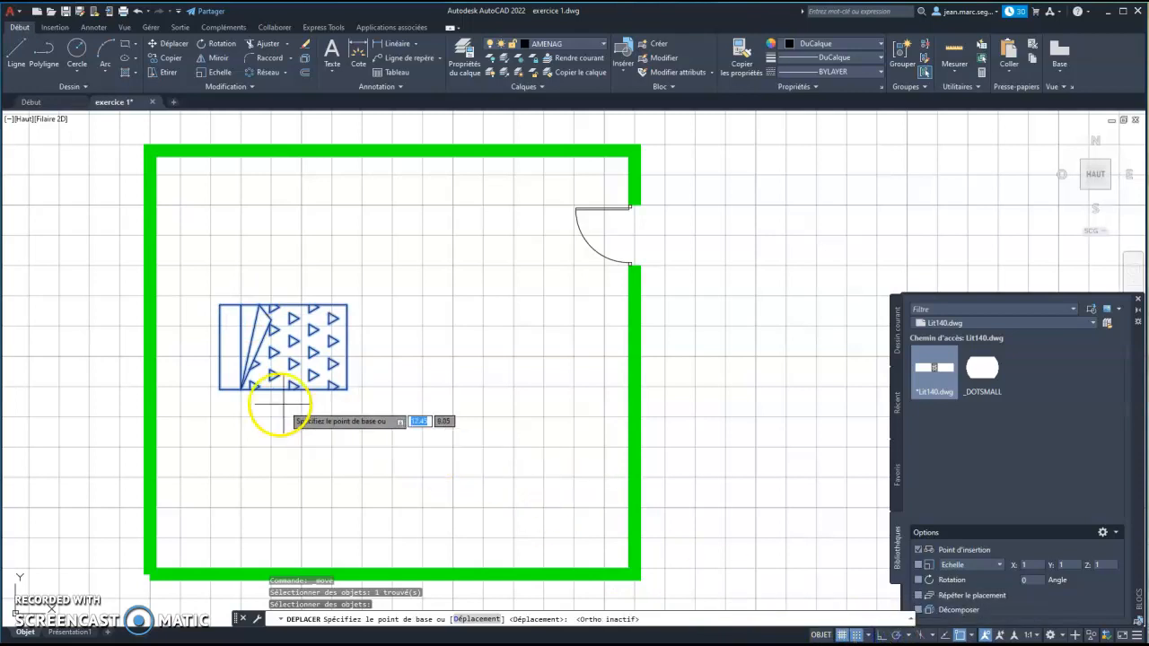
click(219, 389)
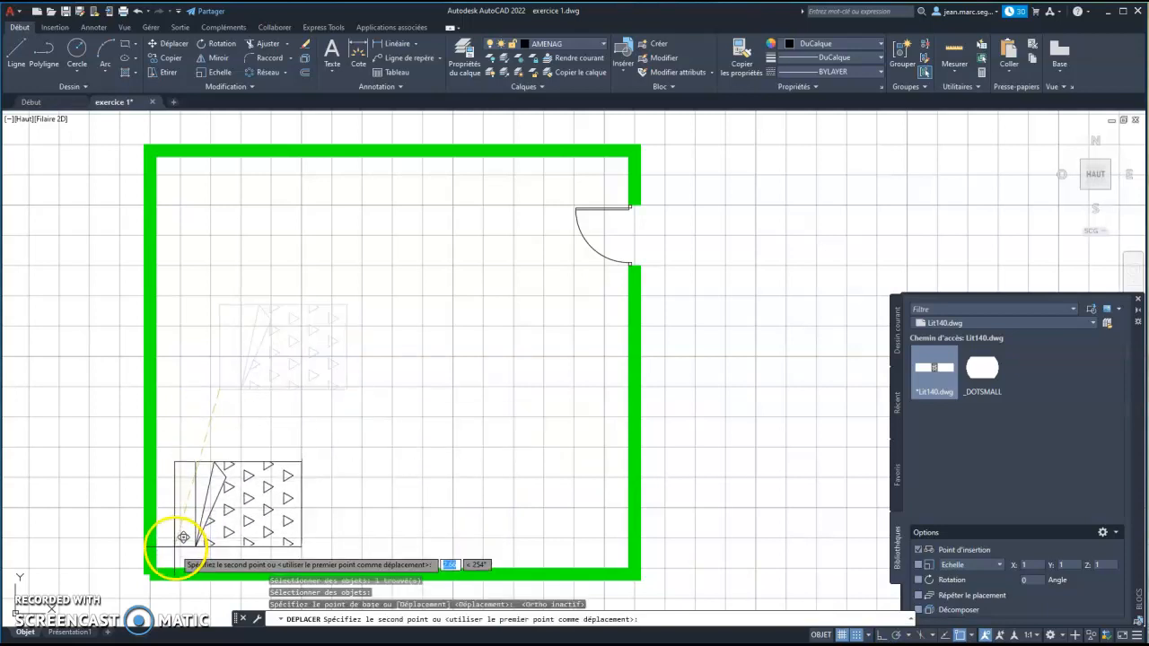
click(184, 547)
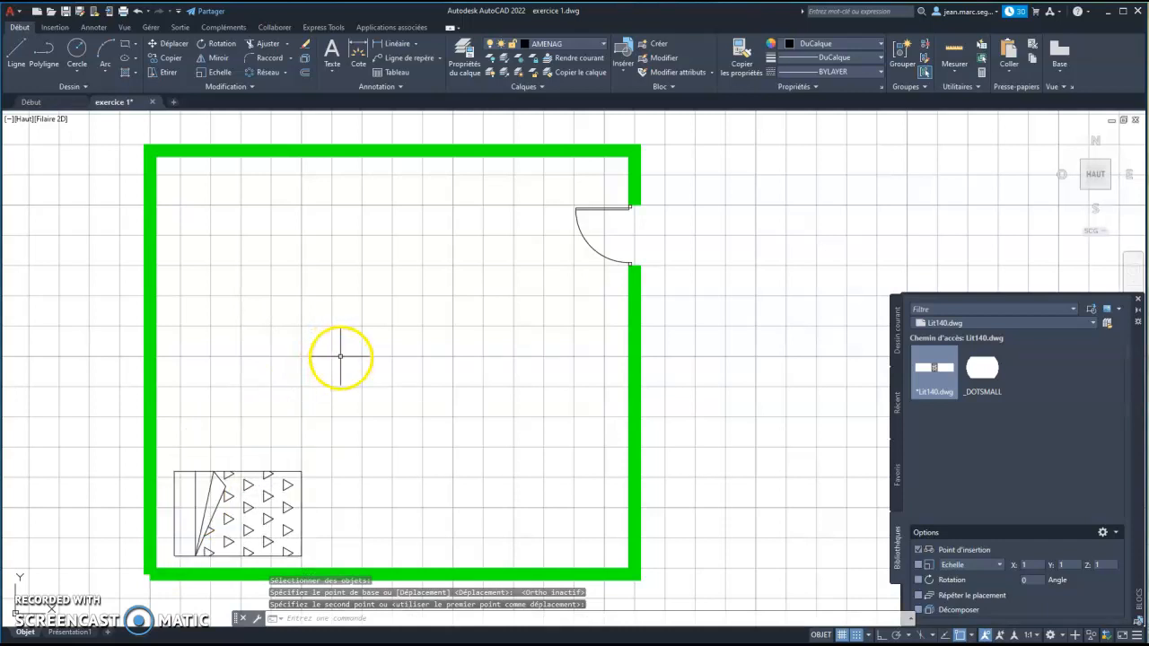
key(Escape)
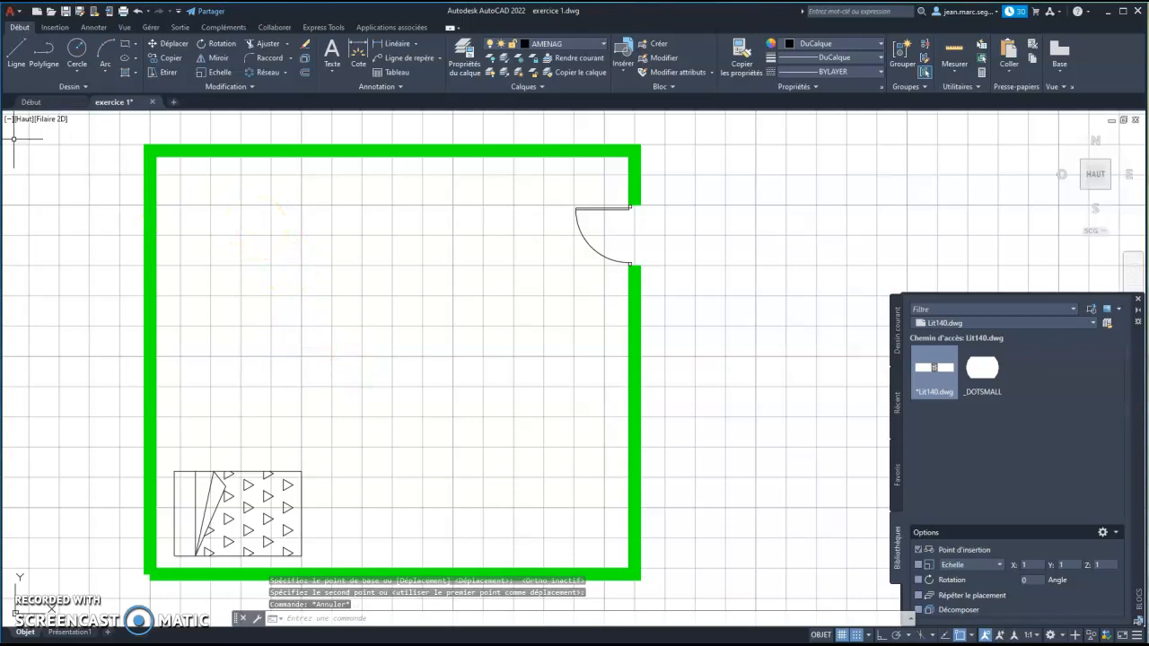
Load Chaise.dwg from the batiment folder as the block library.
click(52, 28)
click(19, 27)
click(920, 401)
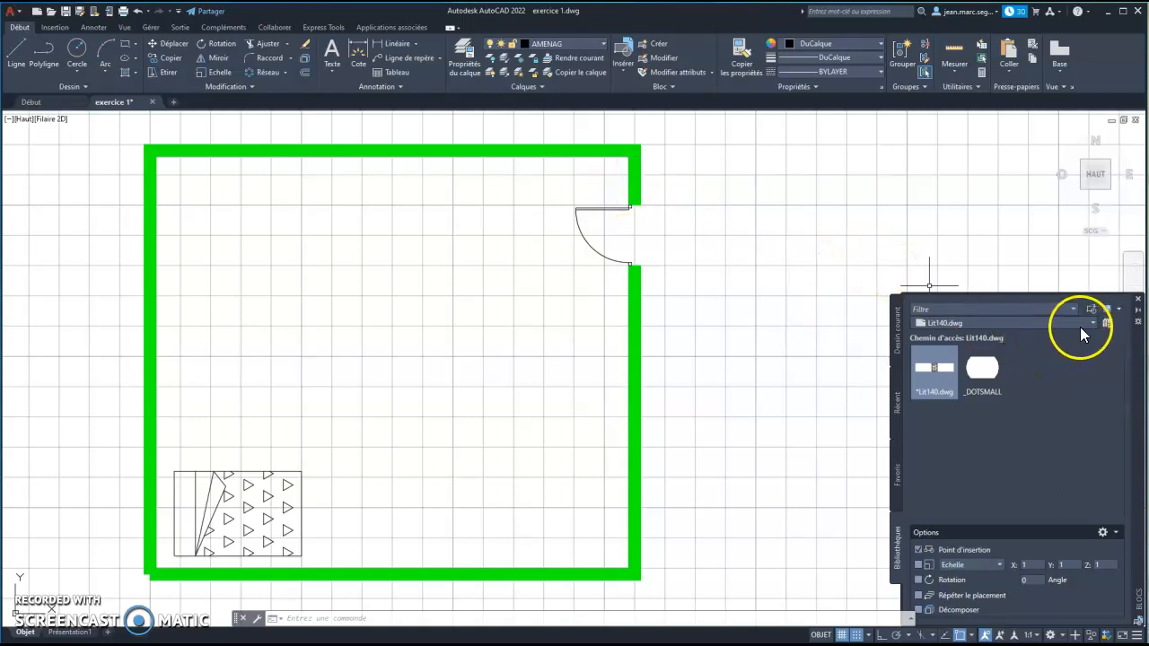
click(1091, 323)
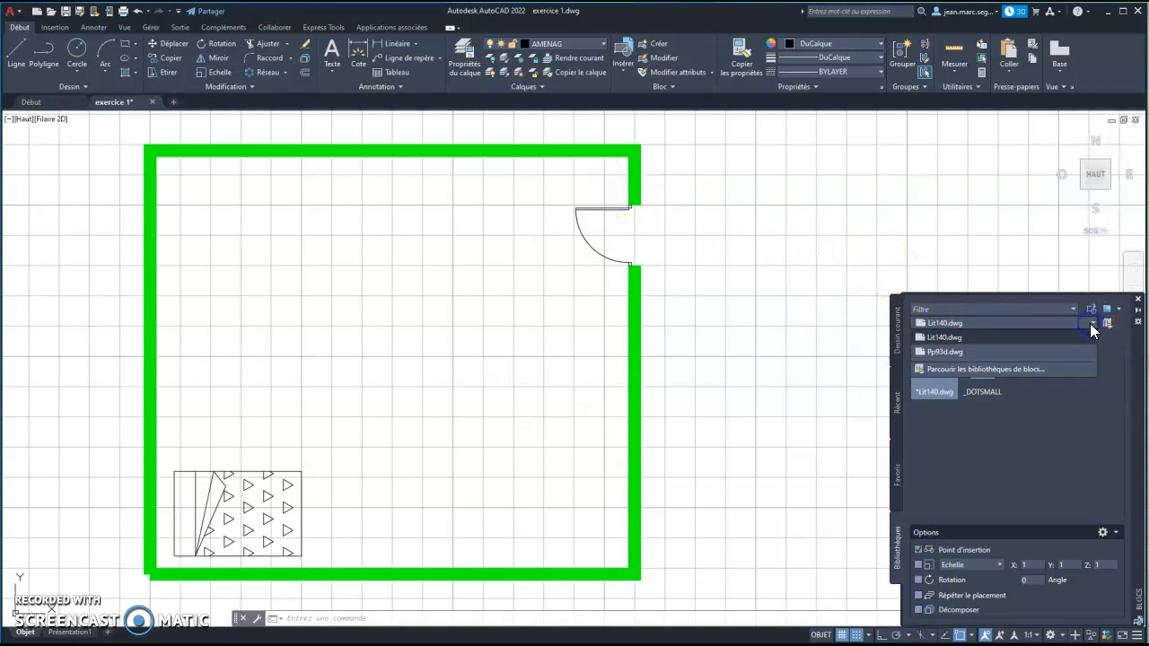
click(995, 368)
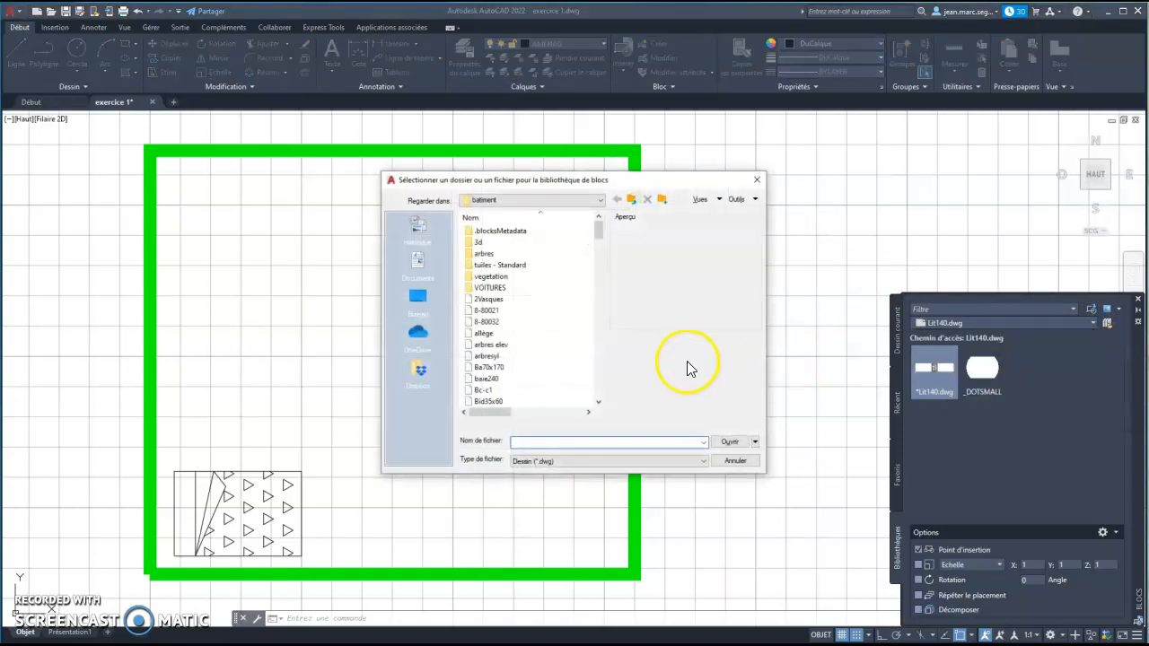
scroll(534, 344, down, 2)
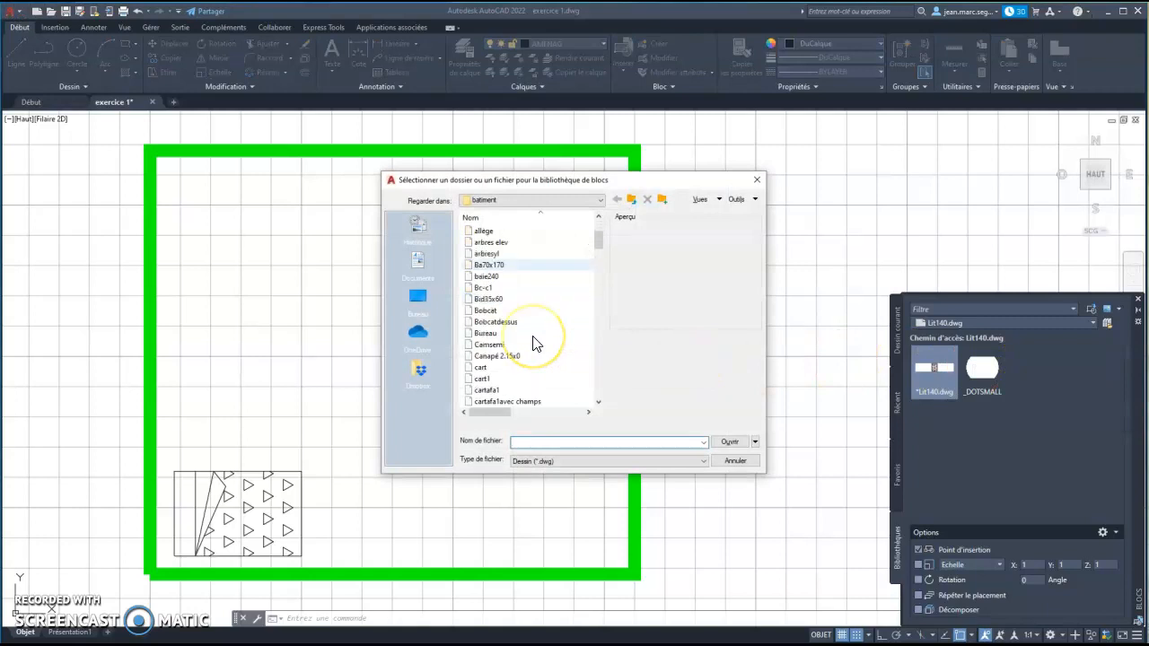
scroll(533, 344, down, 1)
scroll(533, 344, down, 3)
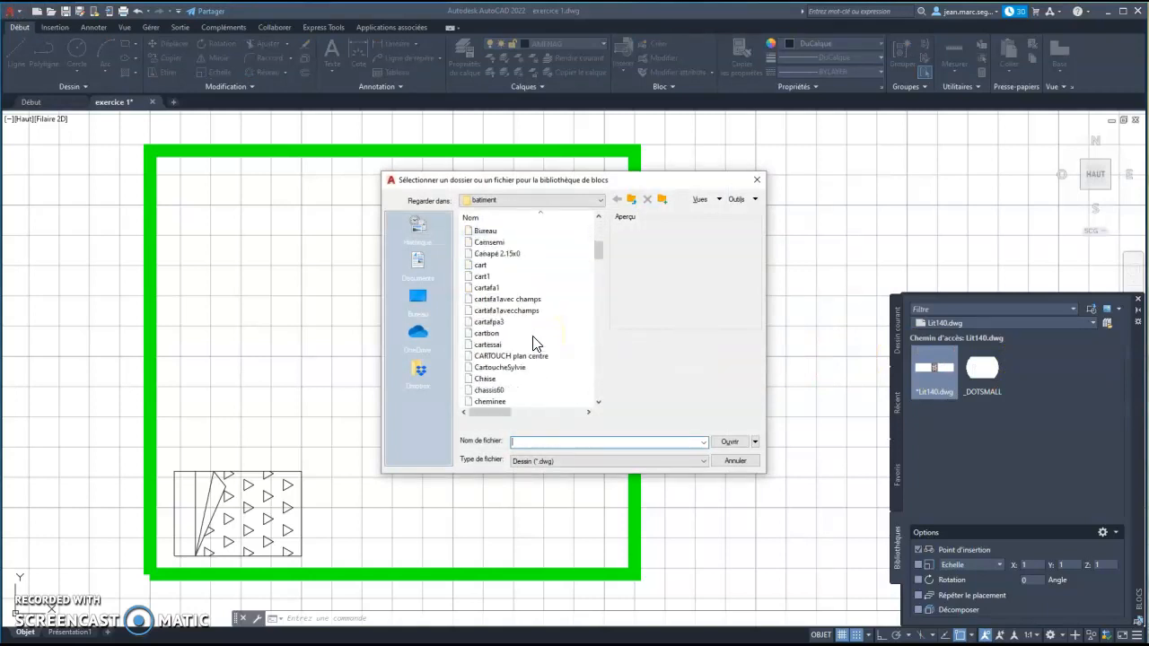
scroll(533, 344, down, 1)
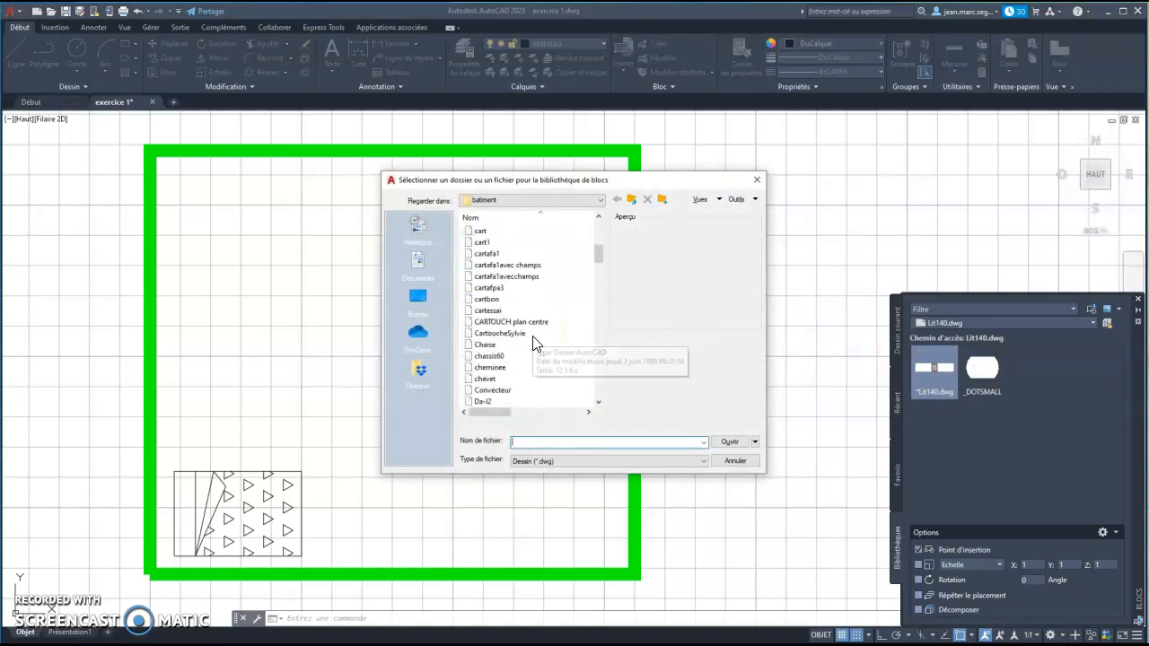
click(476, 346)
click(727, 442)
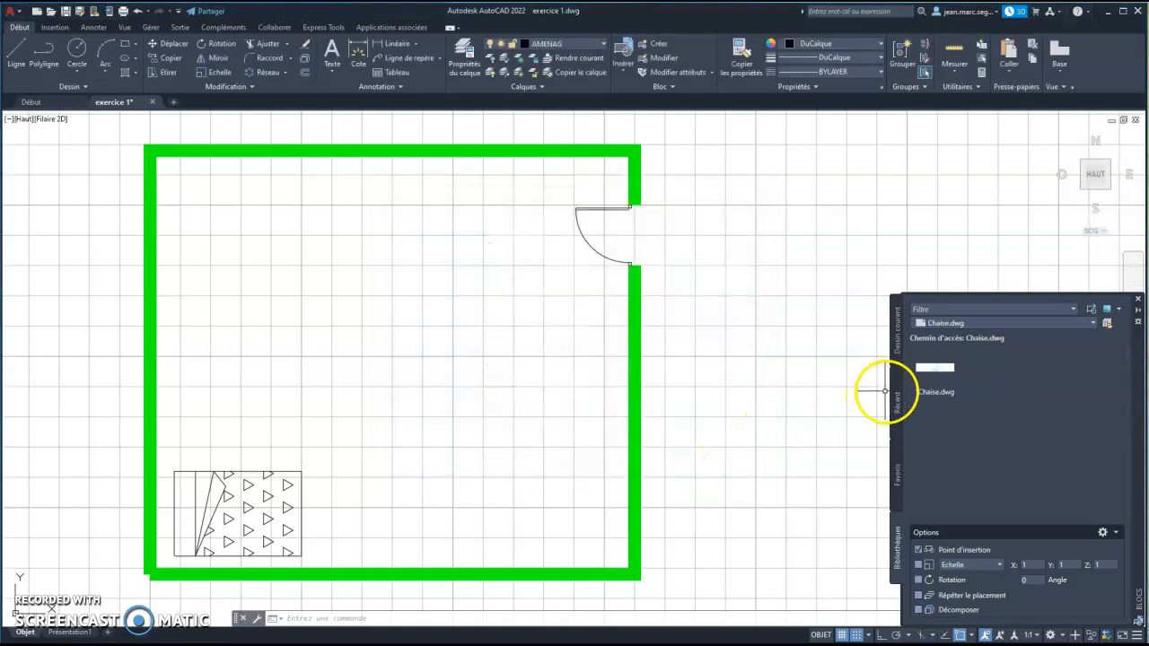
Insert the Chaise block just above the head of the bed without redefining the existing block.
drag(934, 370, 805, 395)
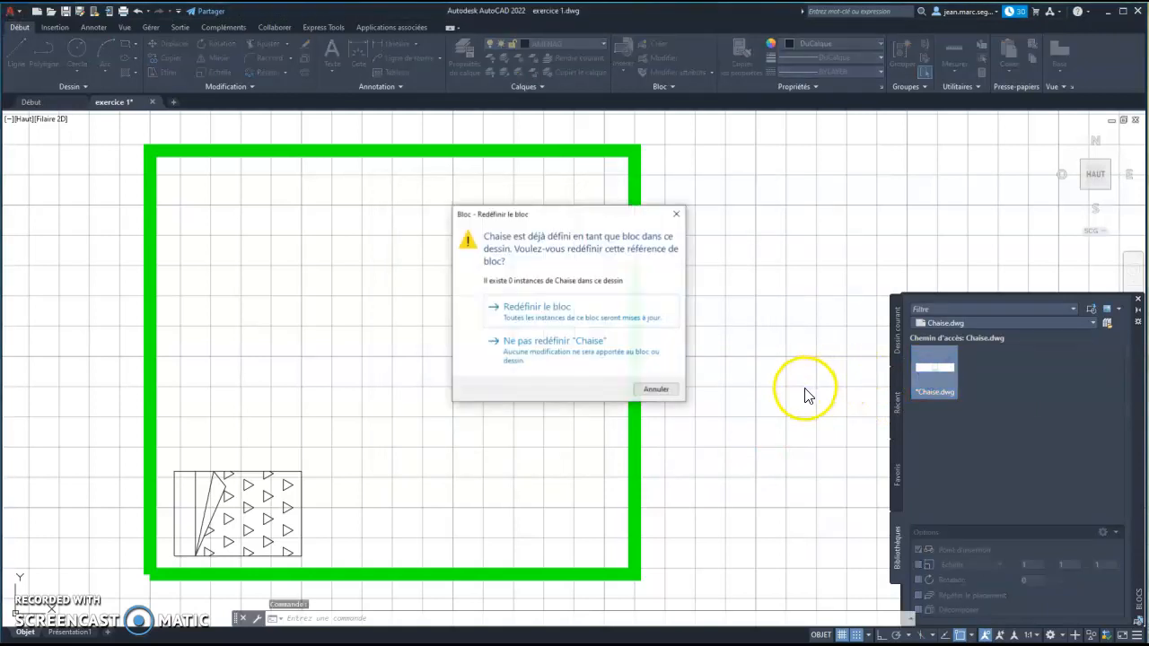
click(553, 345)
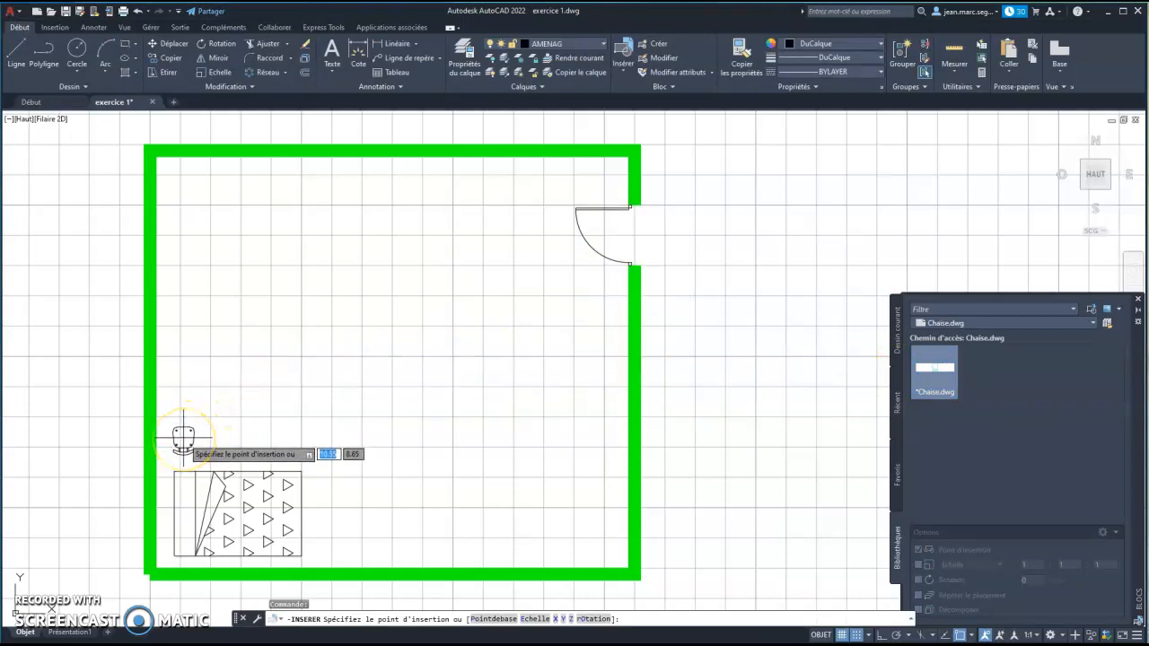
click(183, 437)
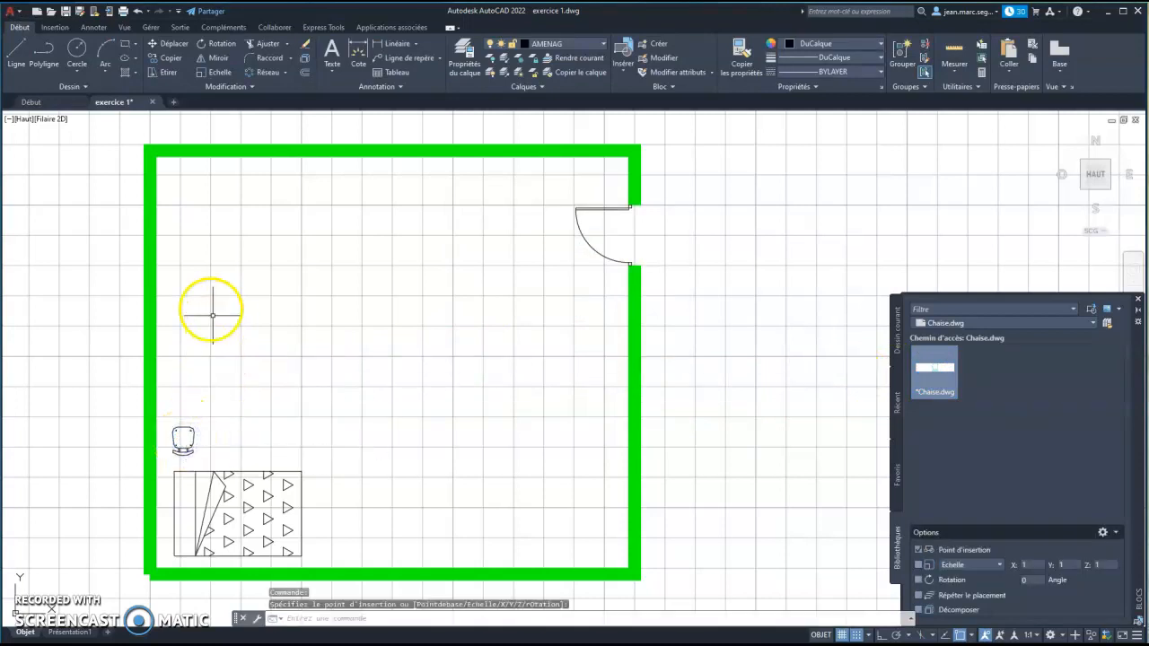
Rotate the chair a quarter turn clockwise about its left edge so its backrest faces the left wall.
click(218, 42)
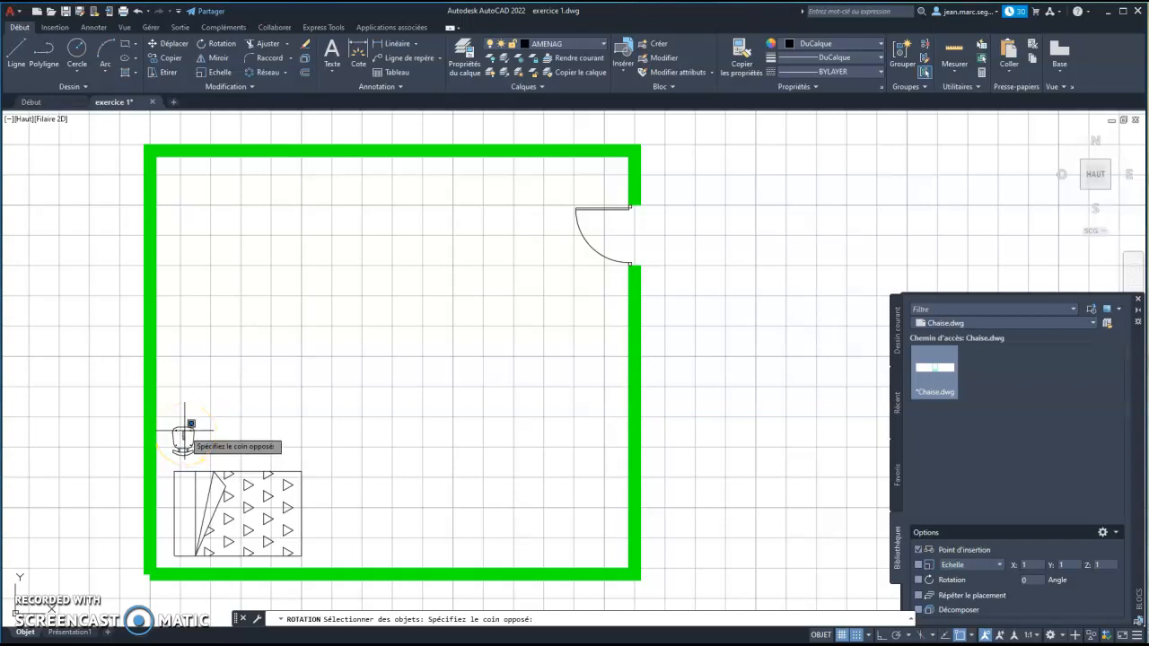
click(184, 428)
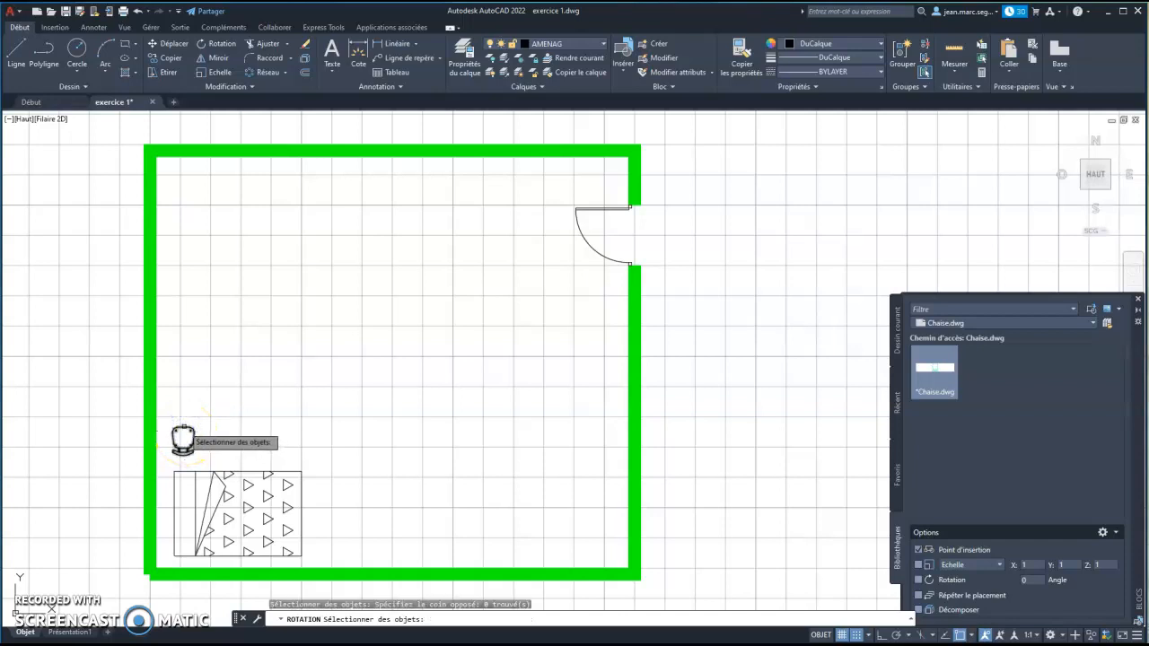
click(184, 429)
right_click(193, 420)
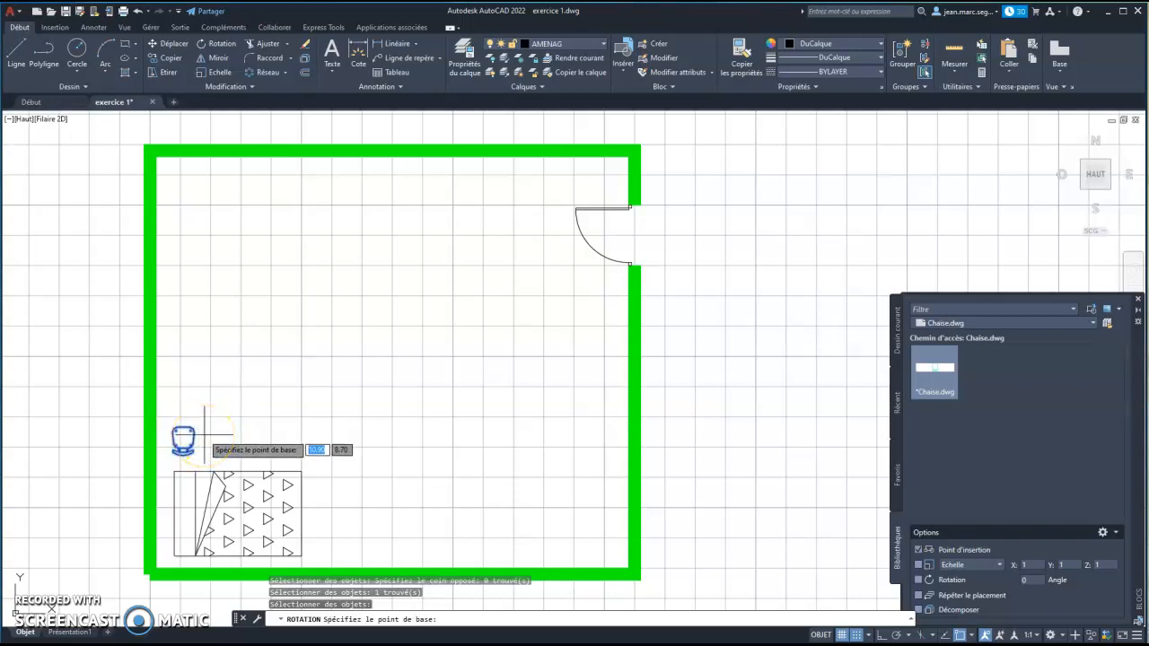
click(174, 442)
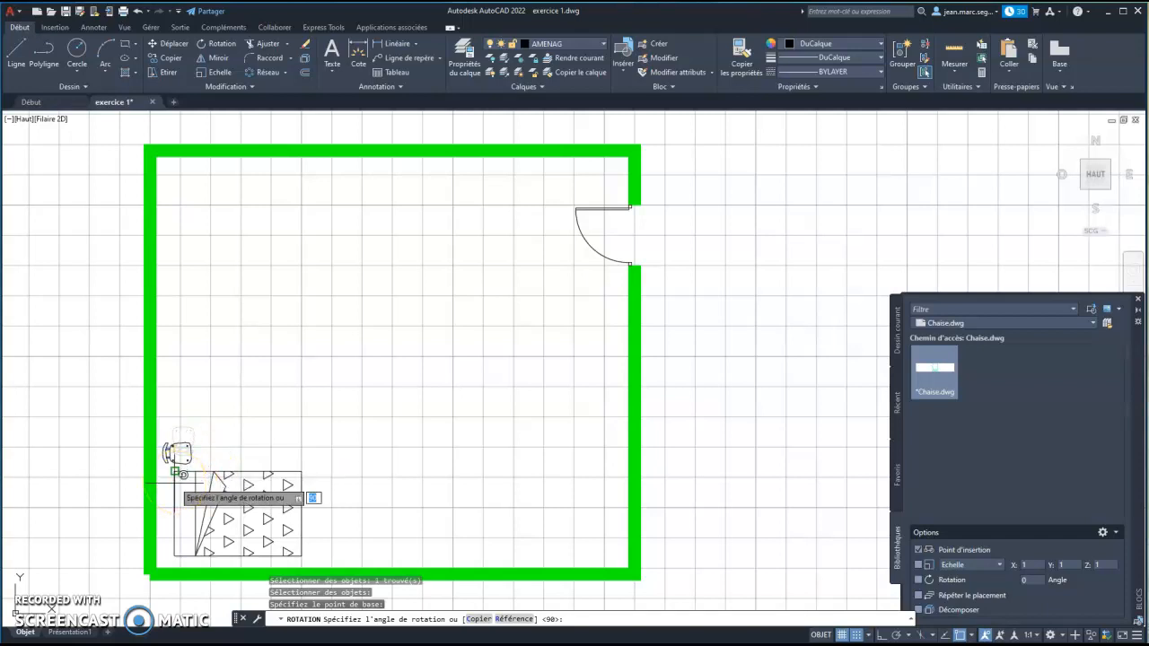
click(180, 471)
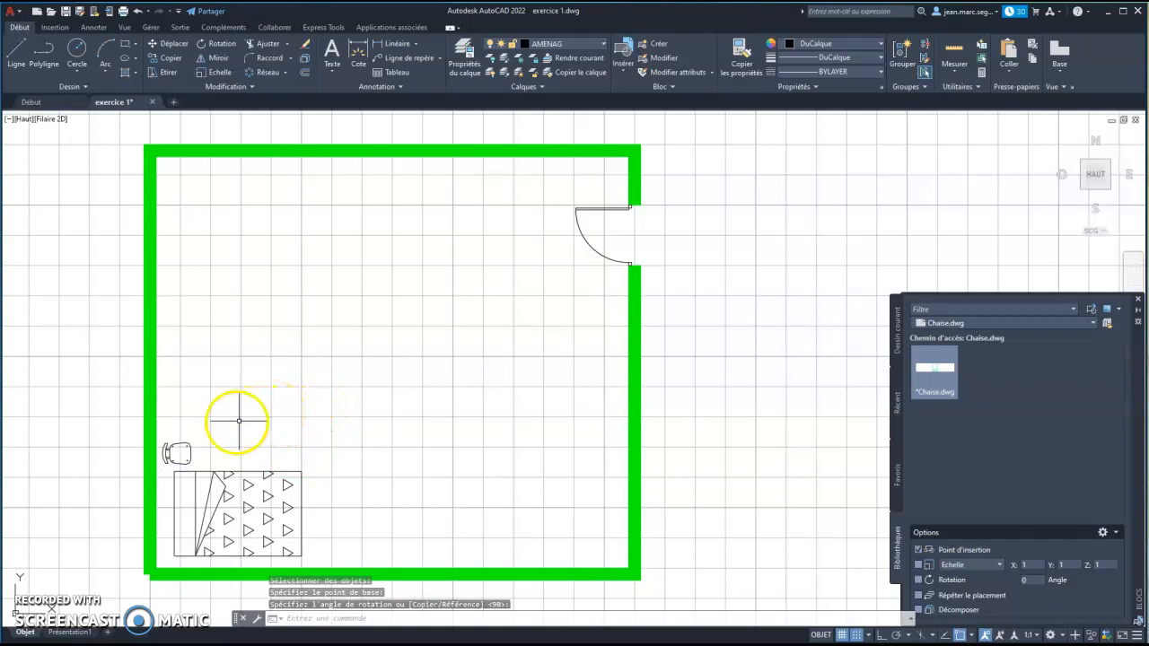
Move the chair slightly upward, away from the bed, using its front edge as the base point.
click(158, 46)
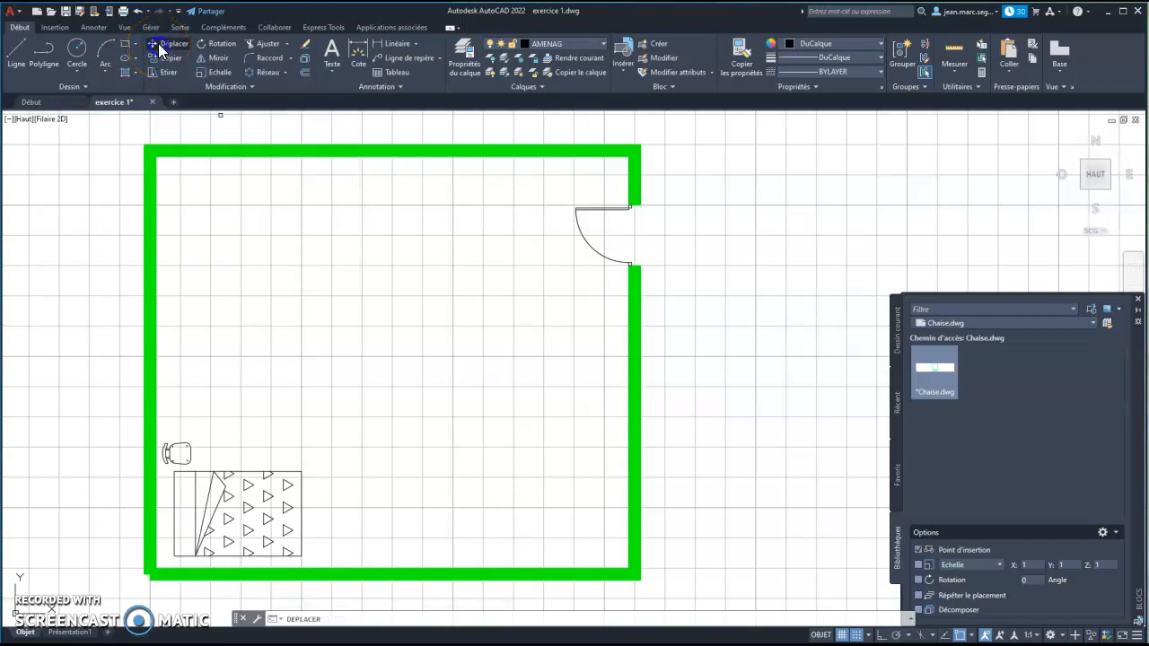
click(177, 451)
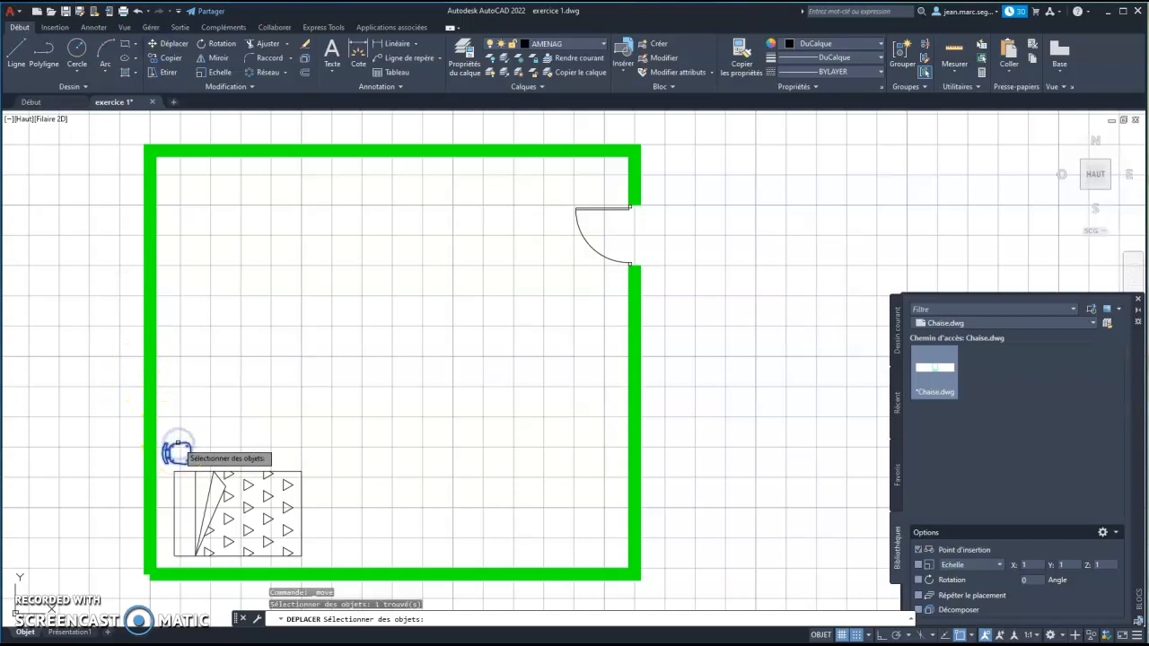
key(Return)
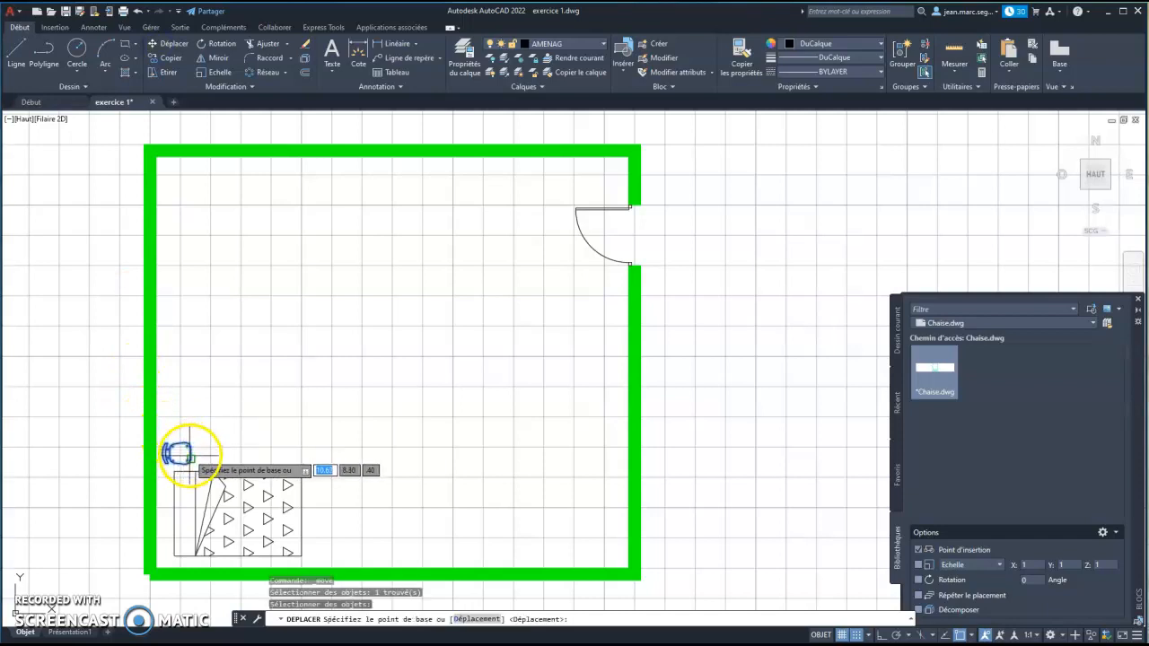
click(188, 453)
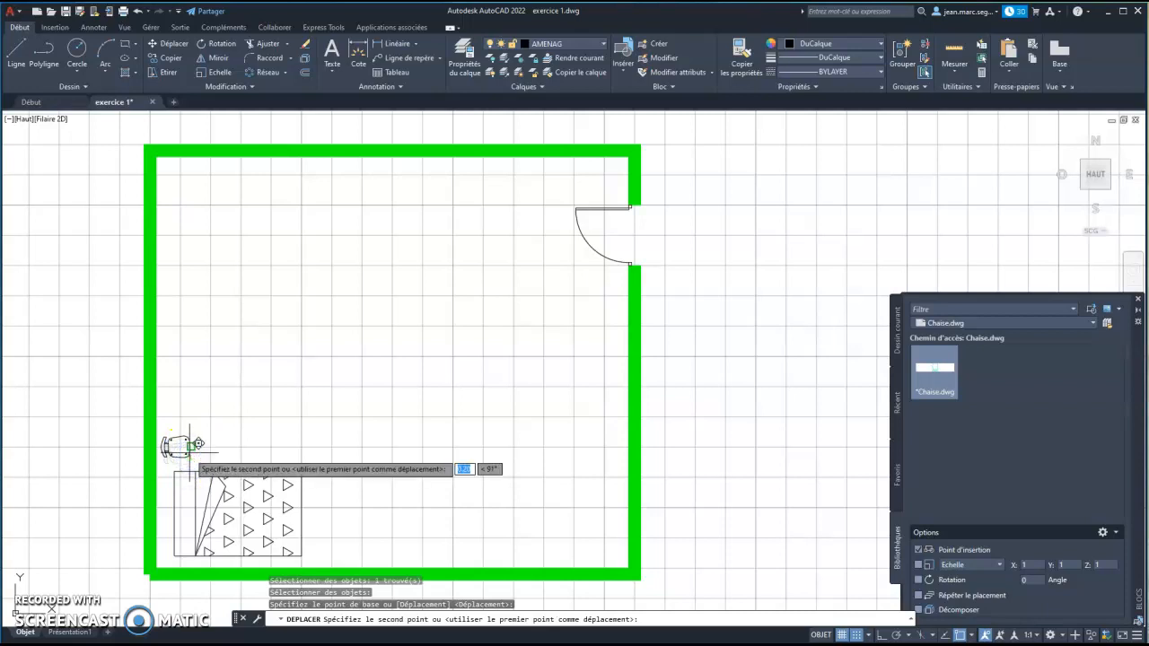
click(189, 444)
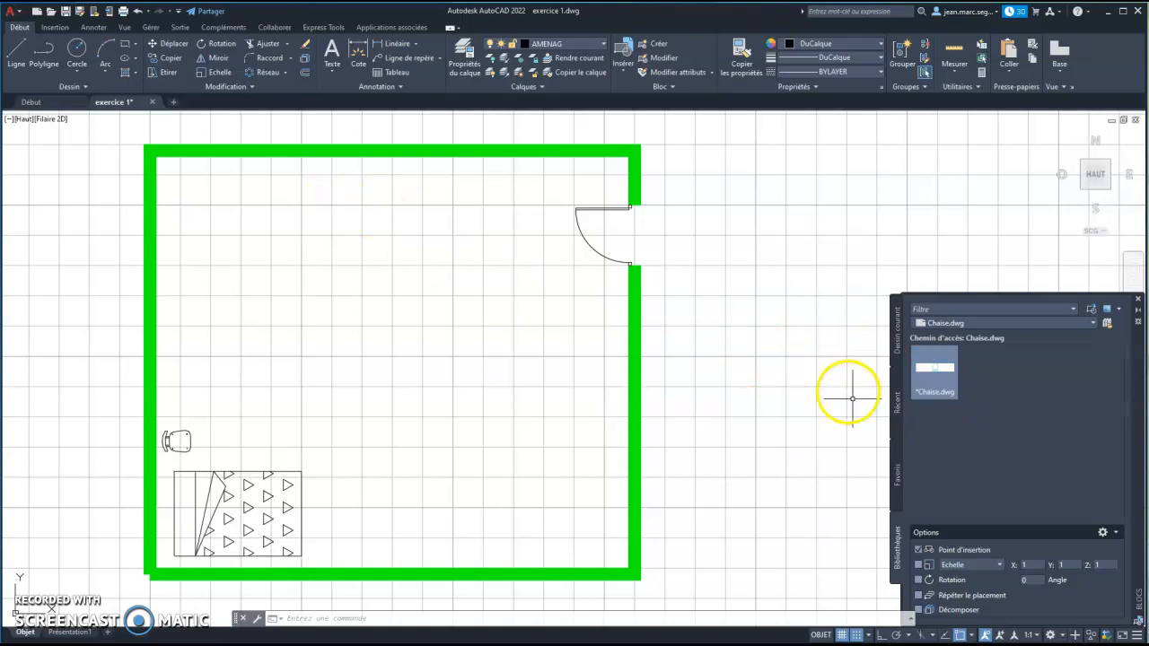
Load Lit90.dwg from the batiment folder as the block library and cancel the pending Chaise insertion without redefining that block.
click(923, 370)
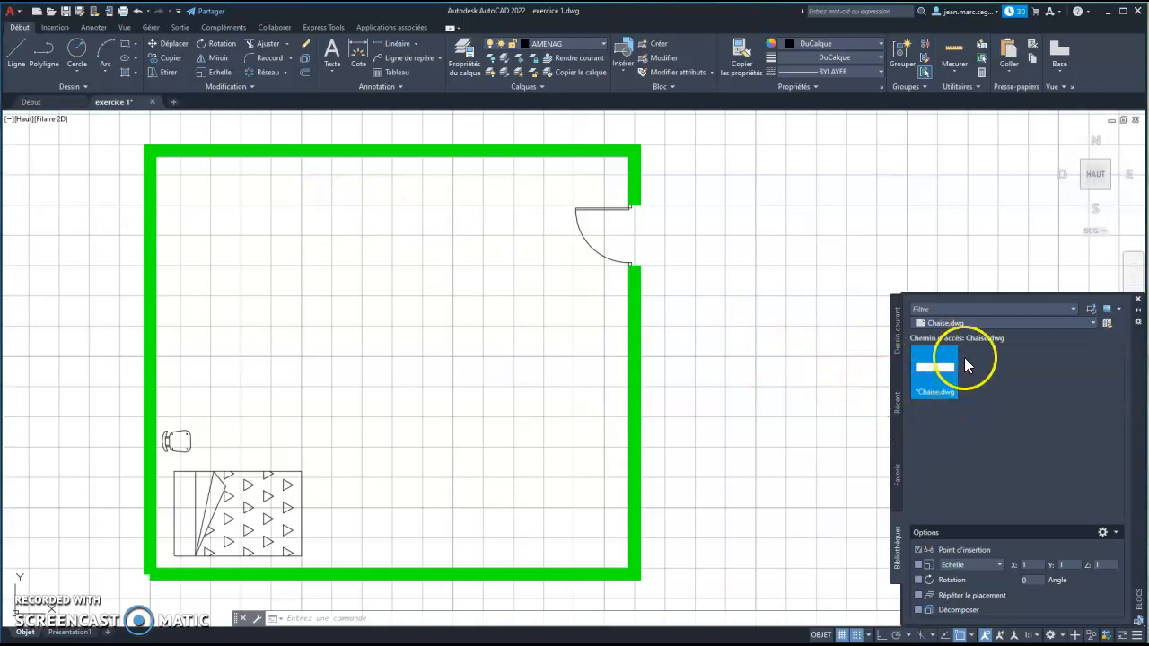
click(1025, 326)
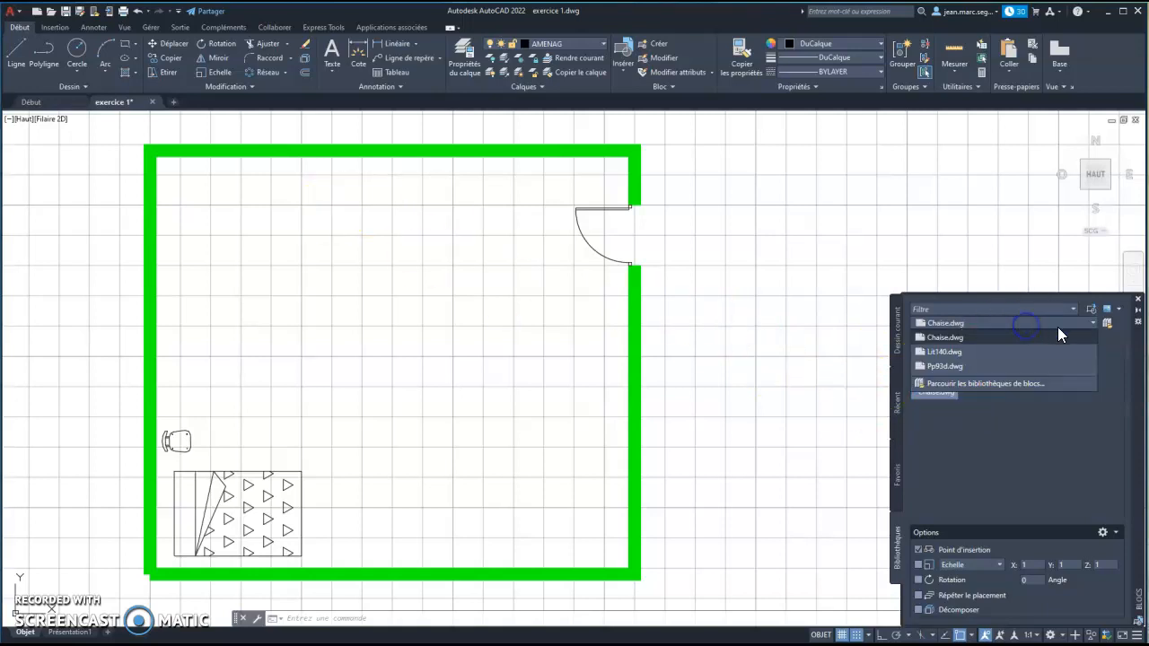
click(1004, 383)
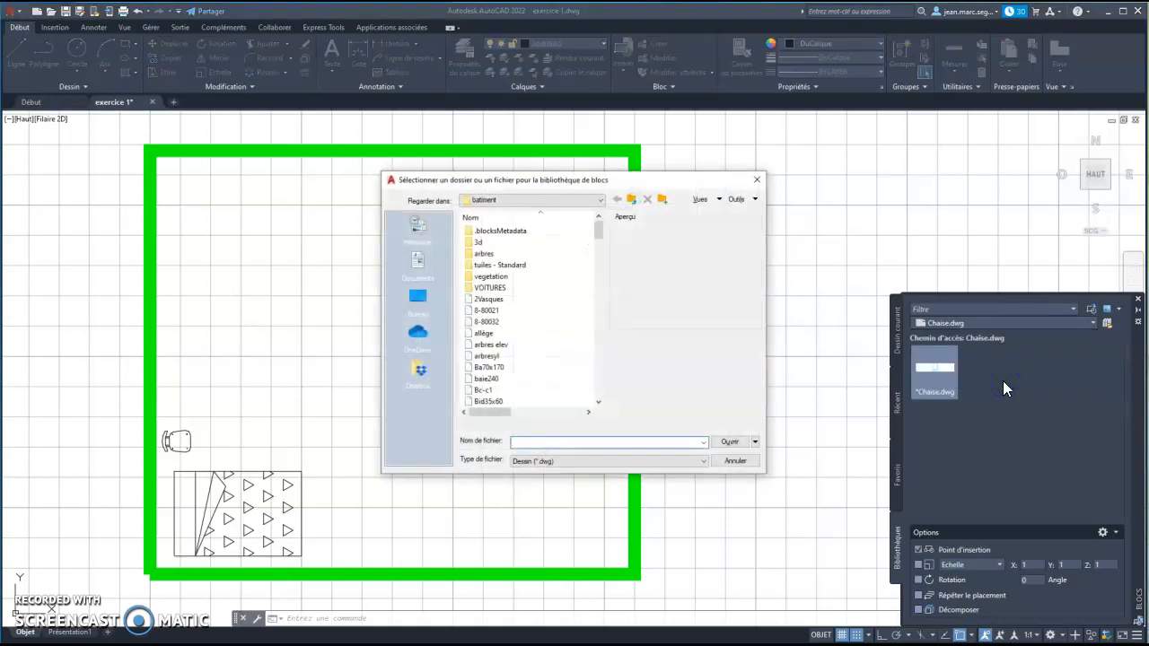
scroll(543, 352, down, 10)
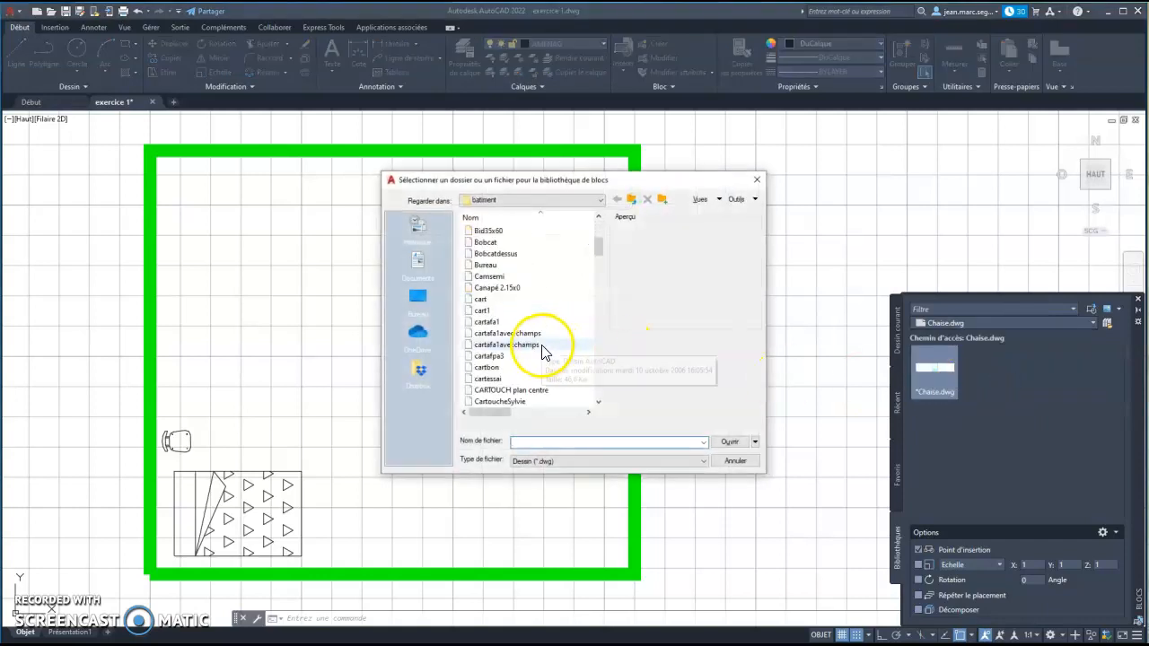
scroll(539, 353, down, 8)
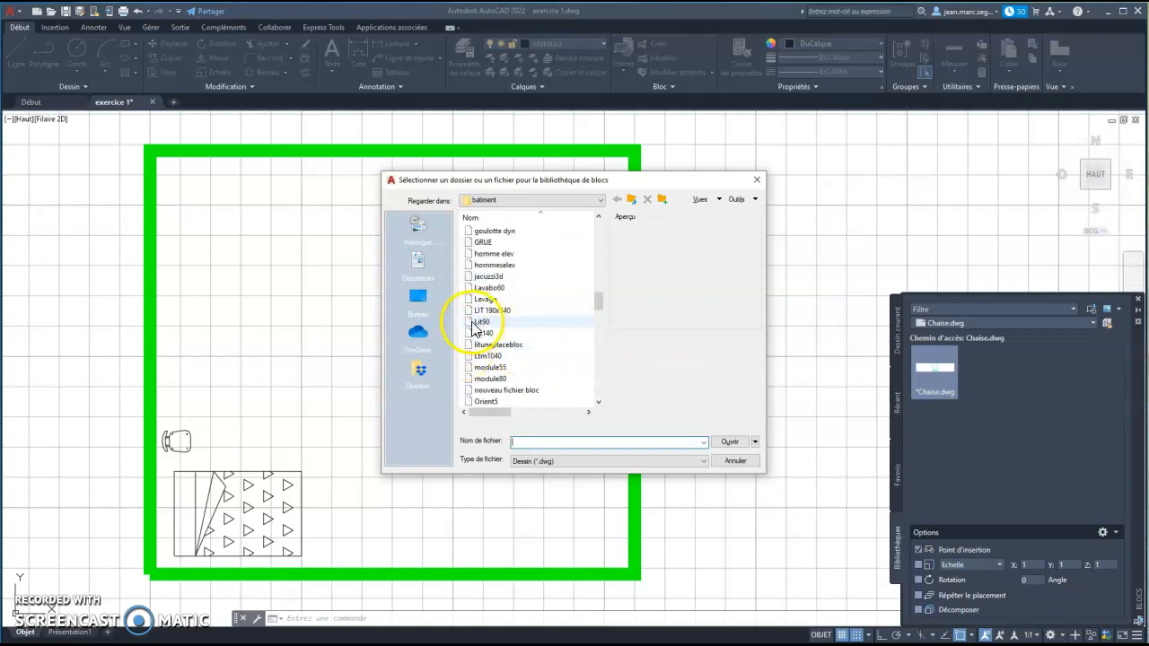
double_click(481, 322)
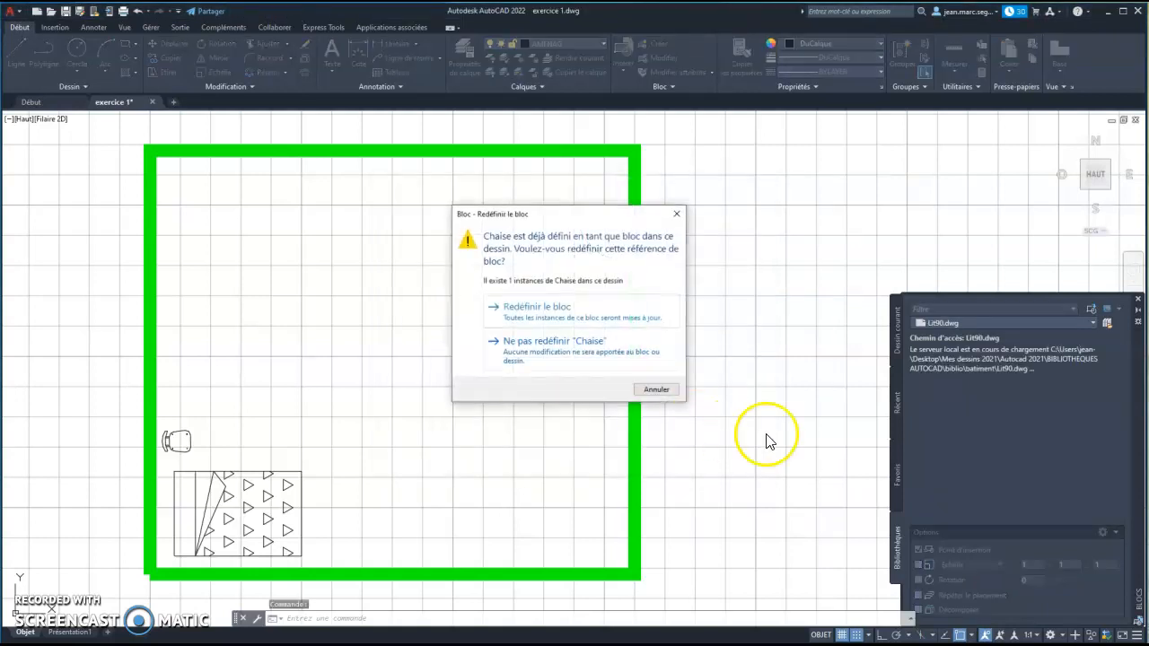
click(559, 342)
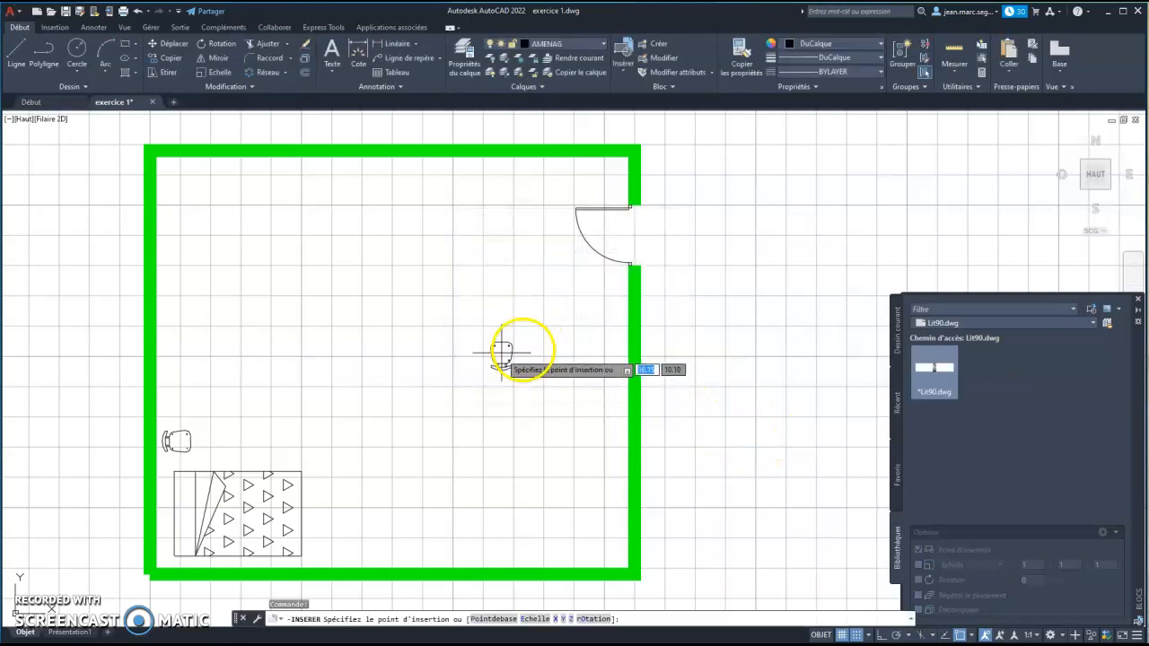
key(Escape)
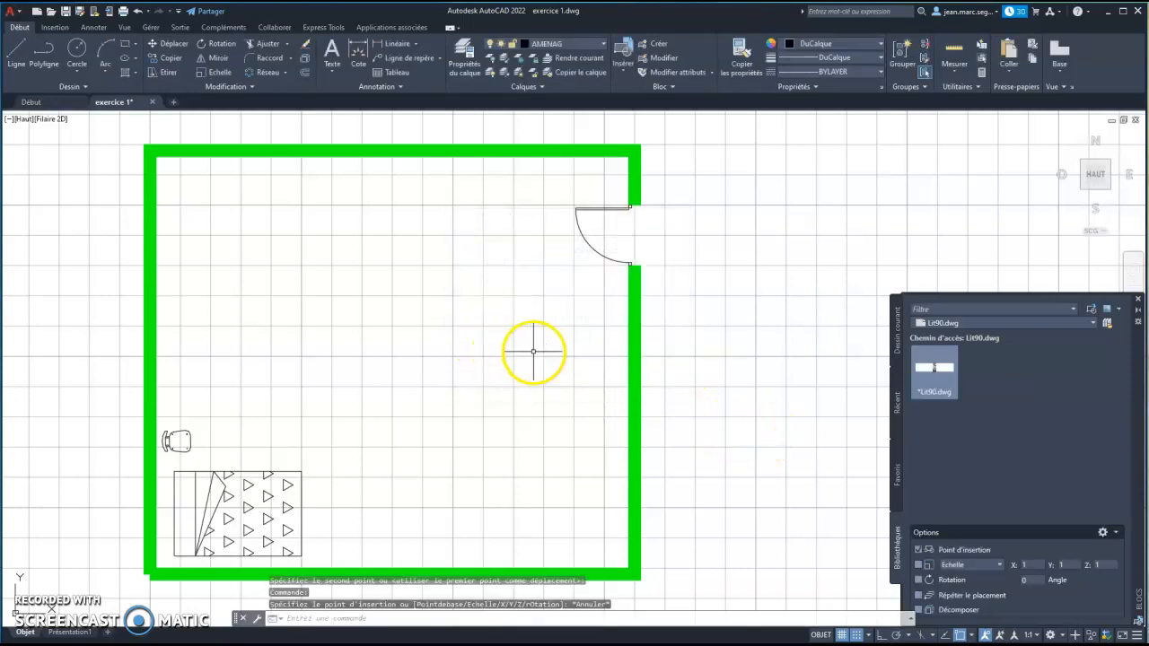
Insert the Lit90 bed above the chair and rotate it a quarter turn counterclockwise about its upper-left corner so its head faces the left wall.
click(934, 366)
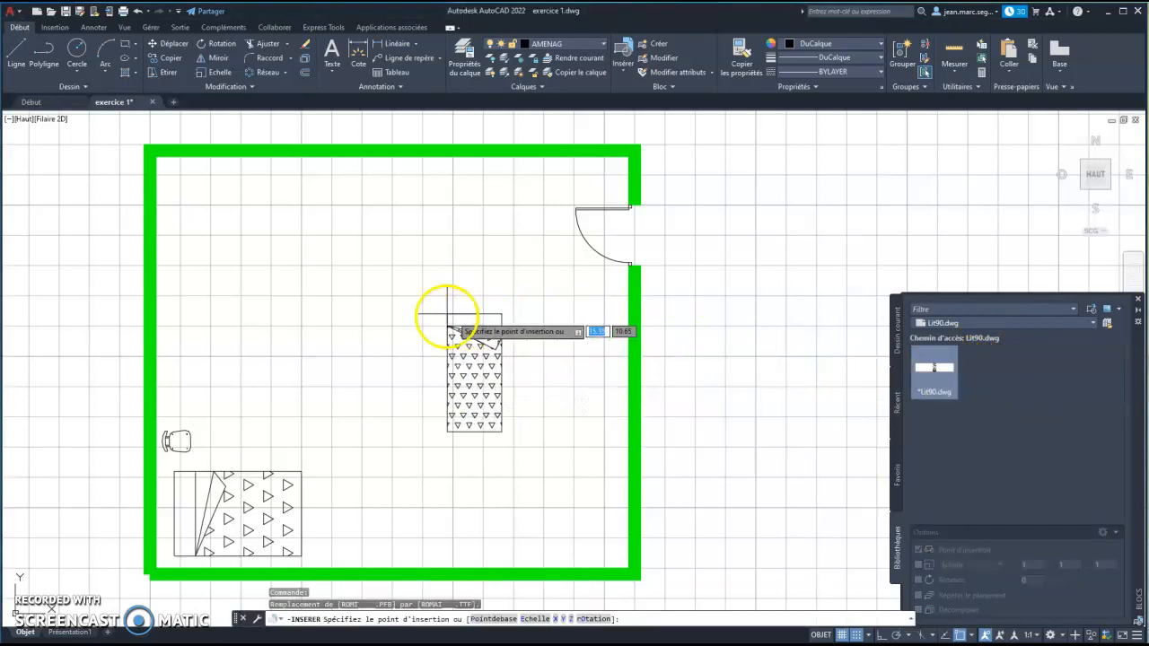
click(238, 343)
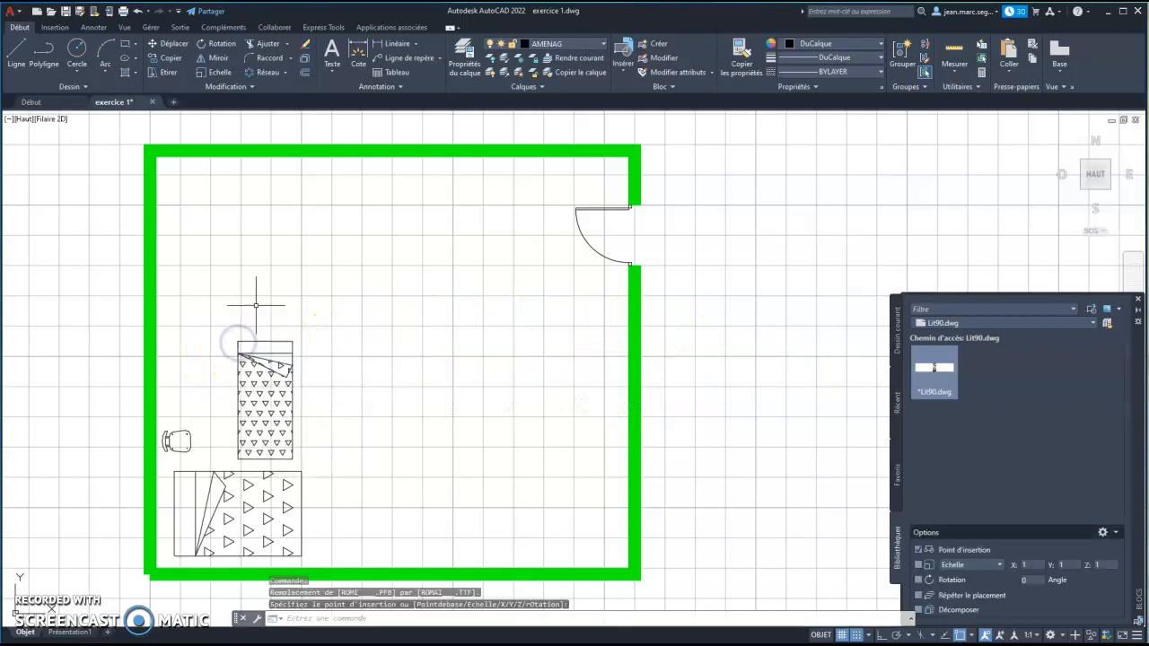
click(214, 44)
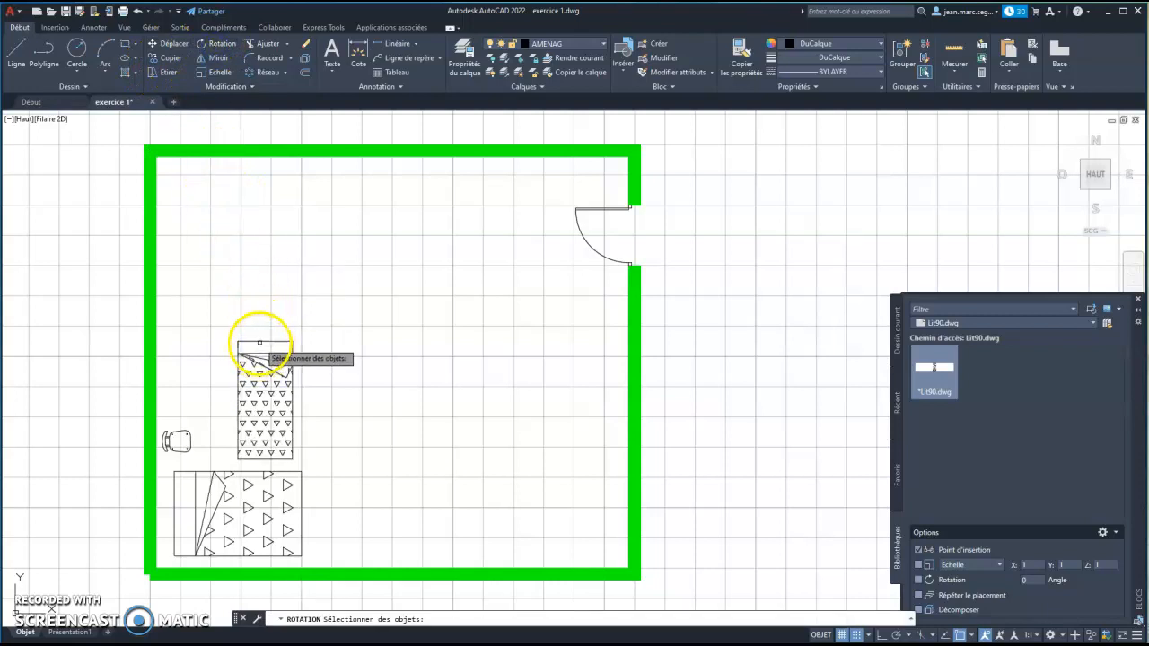
click(261, 354)
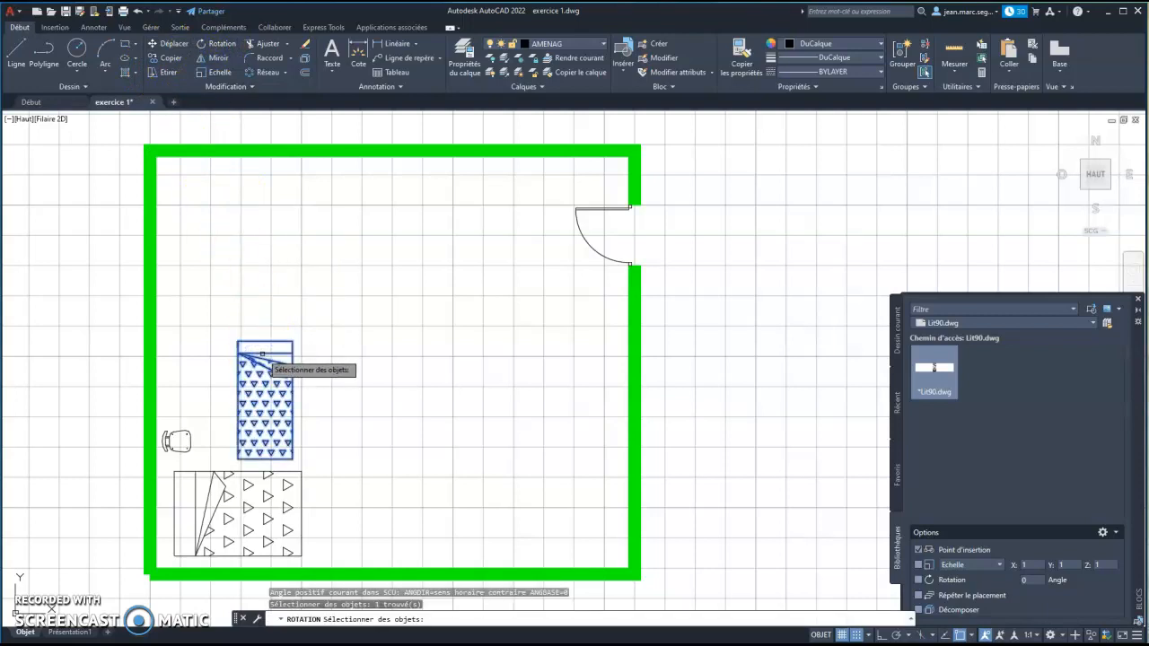
right_click(239, 342)
click(239, 341)
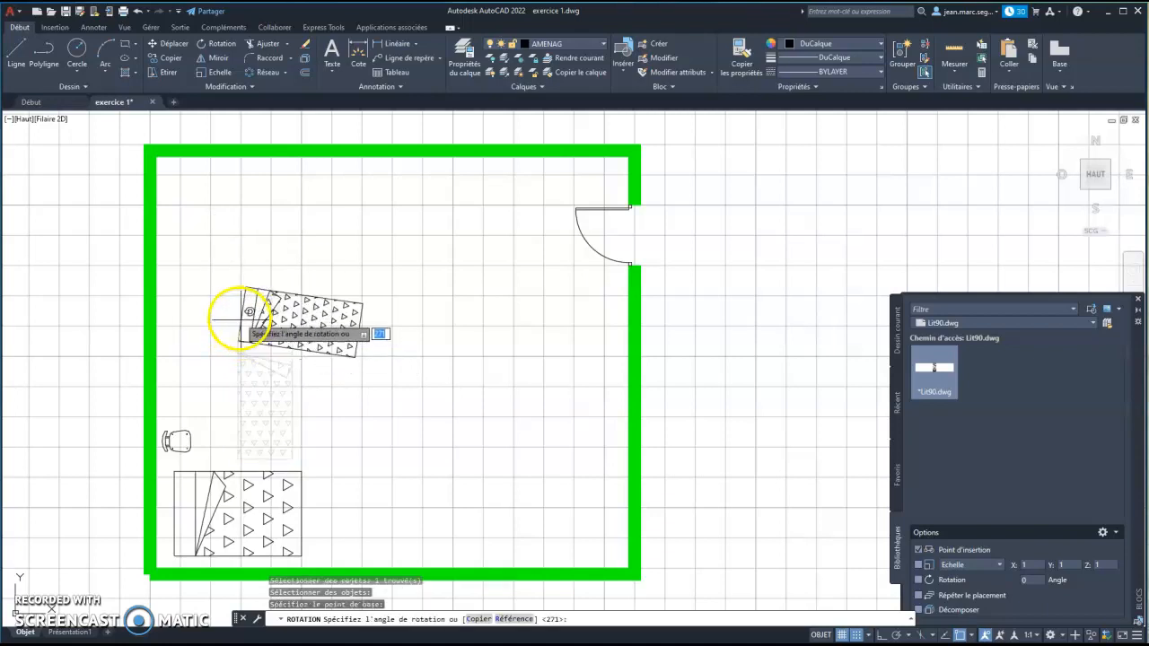
click(239, 308)
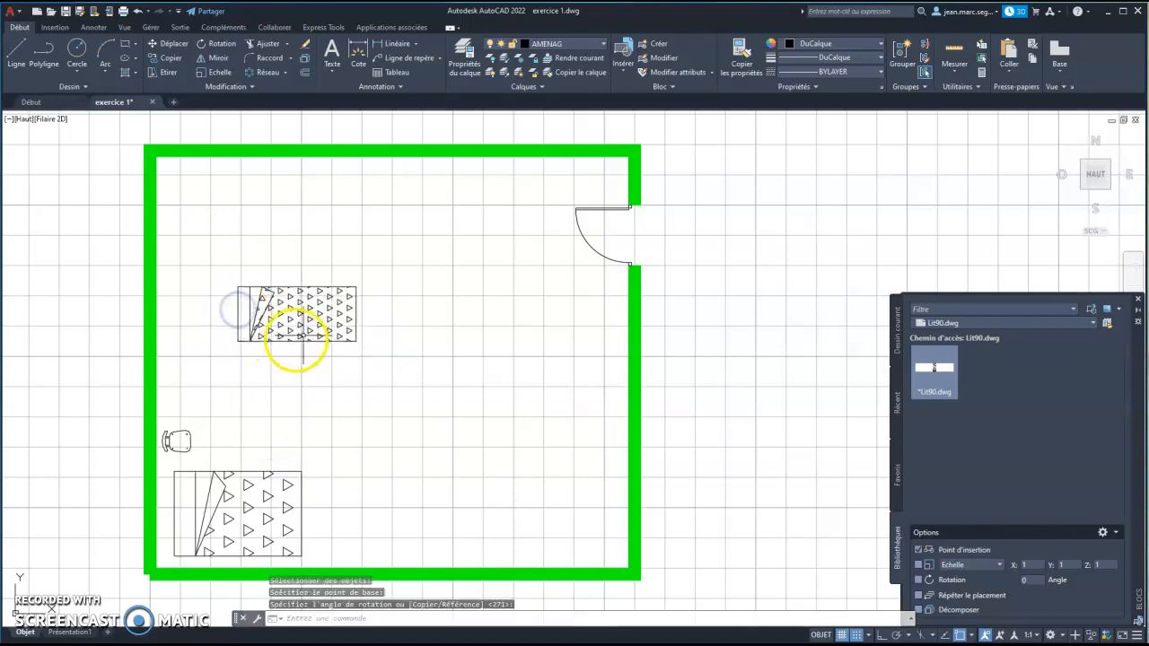
Move the Lit90 bed by its lower-left corner to just above the chair, with its head aligned with that of the Lit140 bed.
click(168, 45)
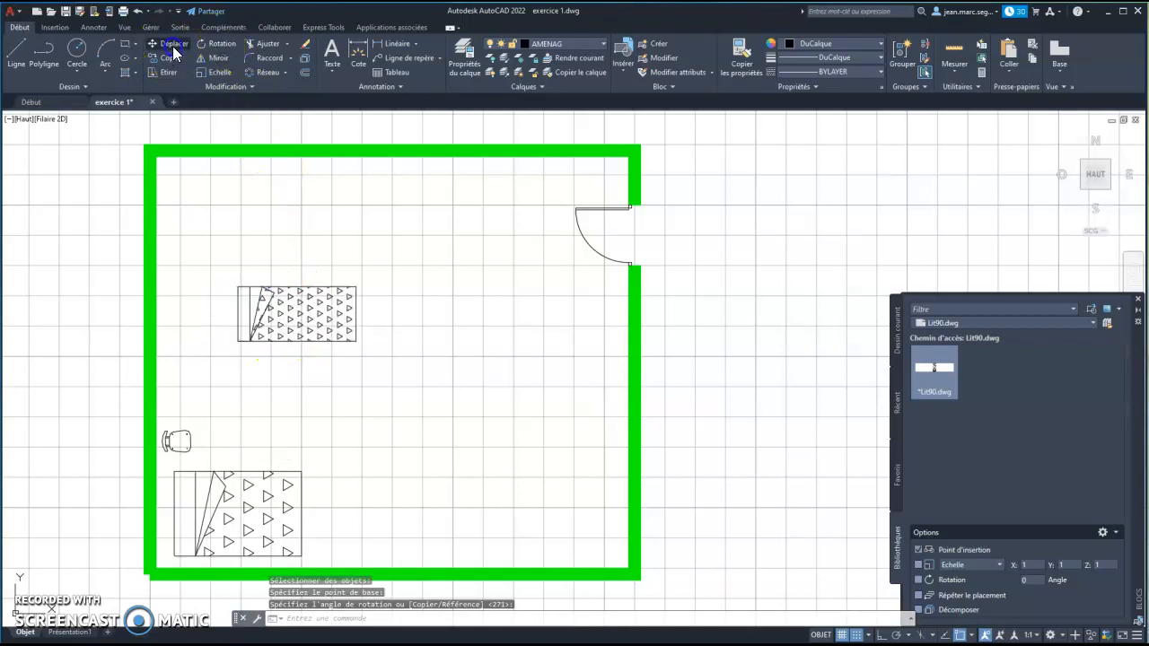
click(279, 312)
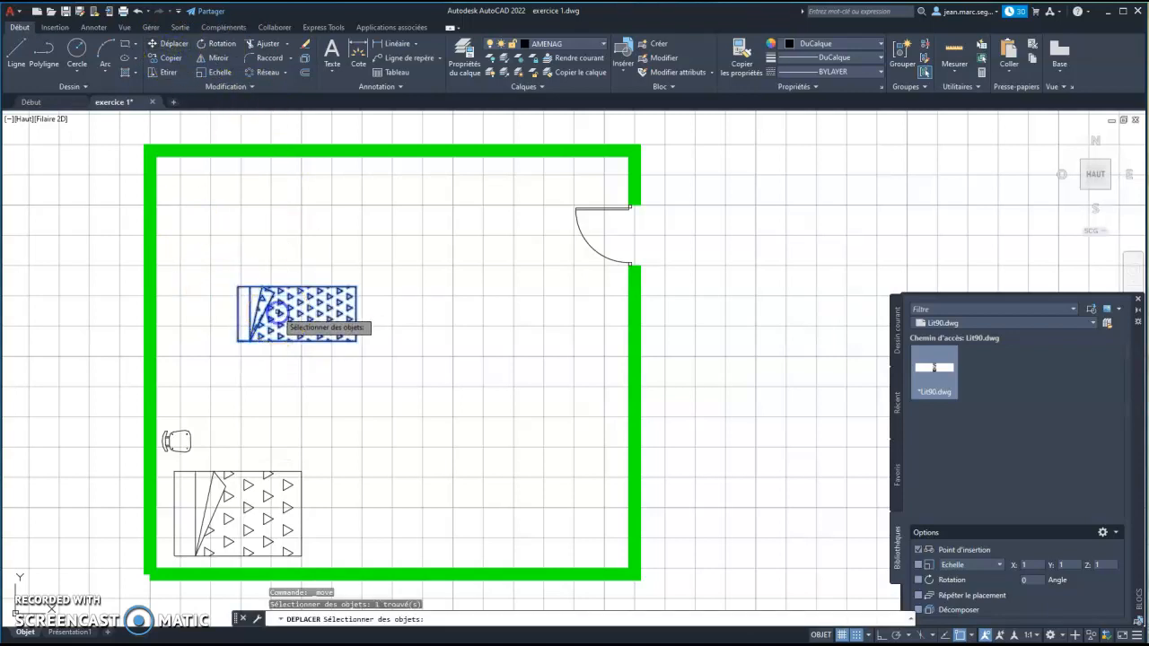
key(Return)
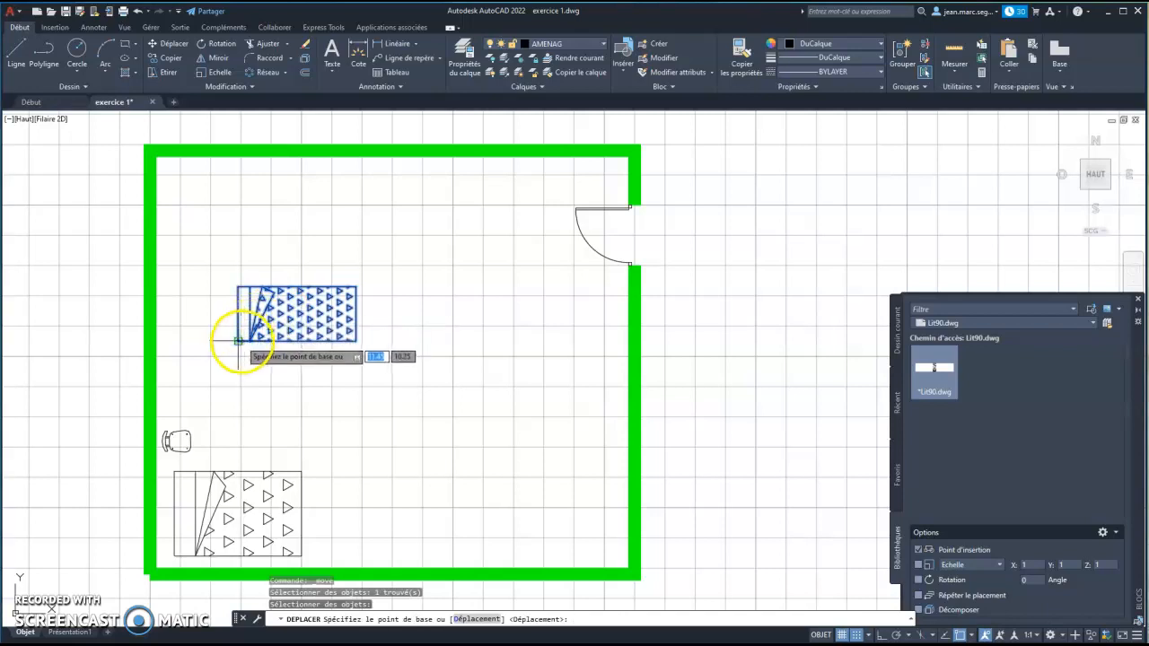
click(237, 341)
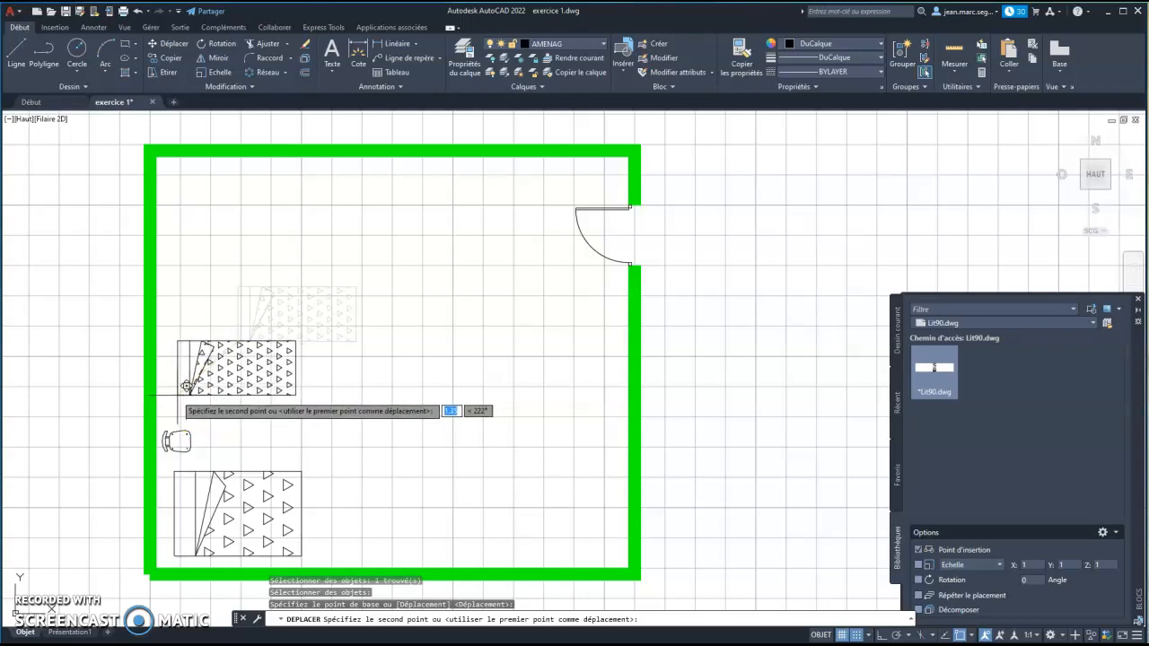
click(176, 395)
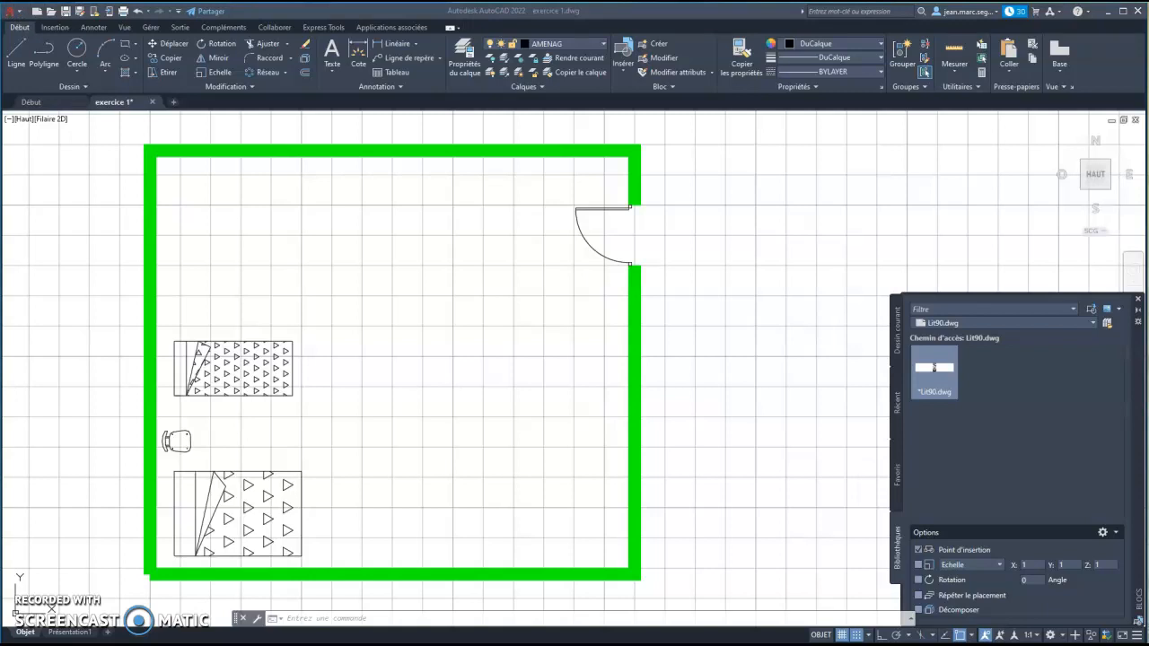
Browse the block library files in the batiment folder and the folders in its parents, biblio and BIBLIOTHEQUES AUTOCAD.
click(1093, 323)
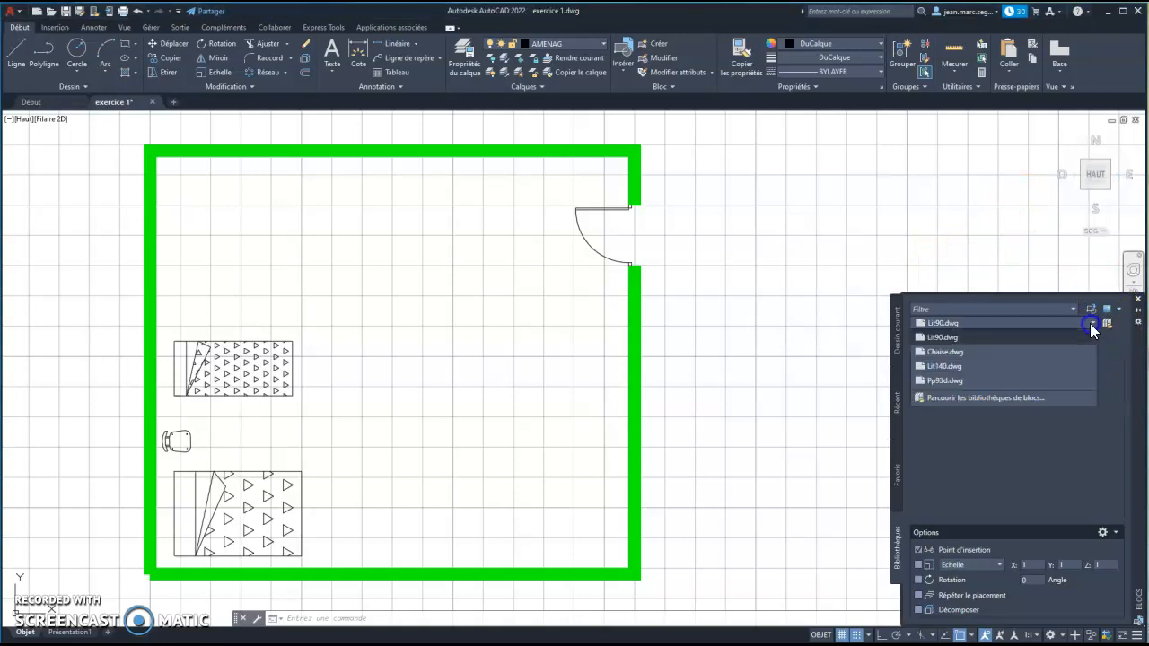
click(1035, 400)
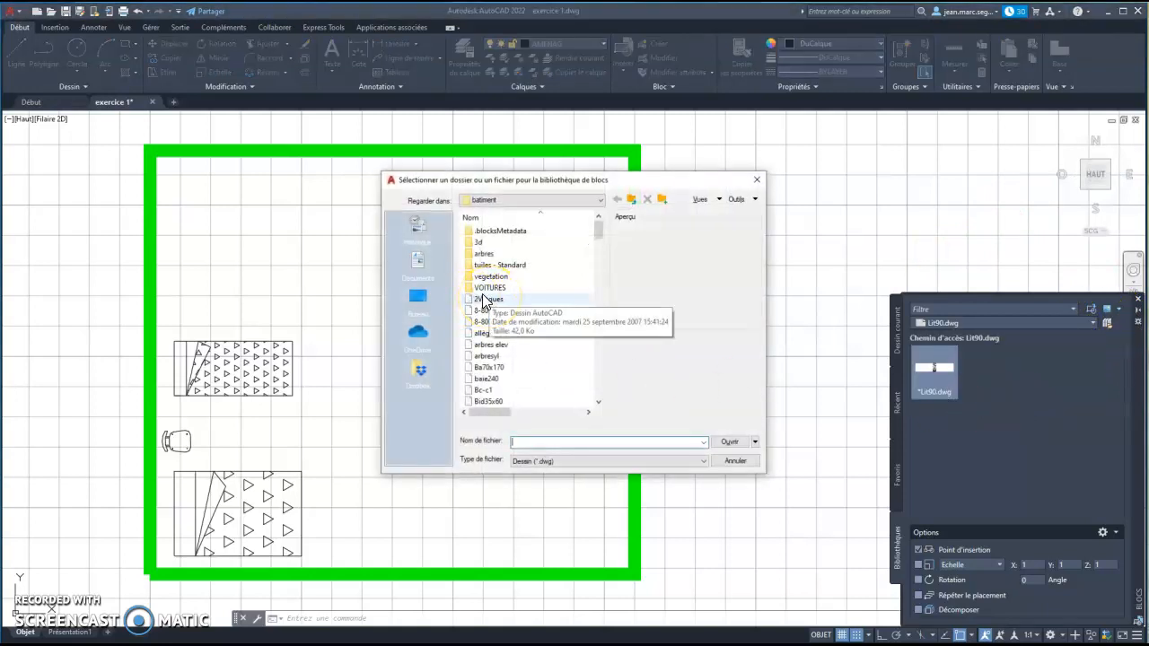
scroll(516, 313, down, 15)
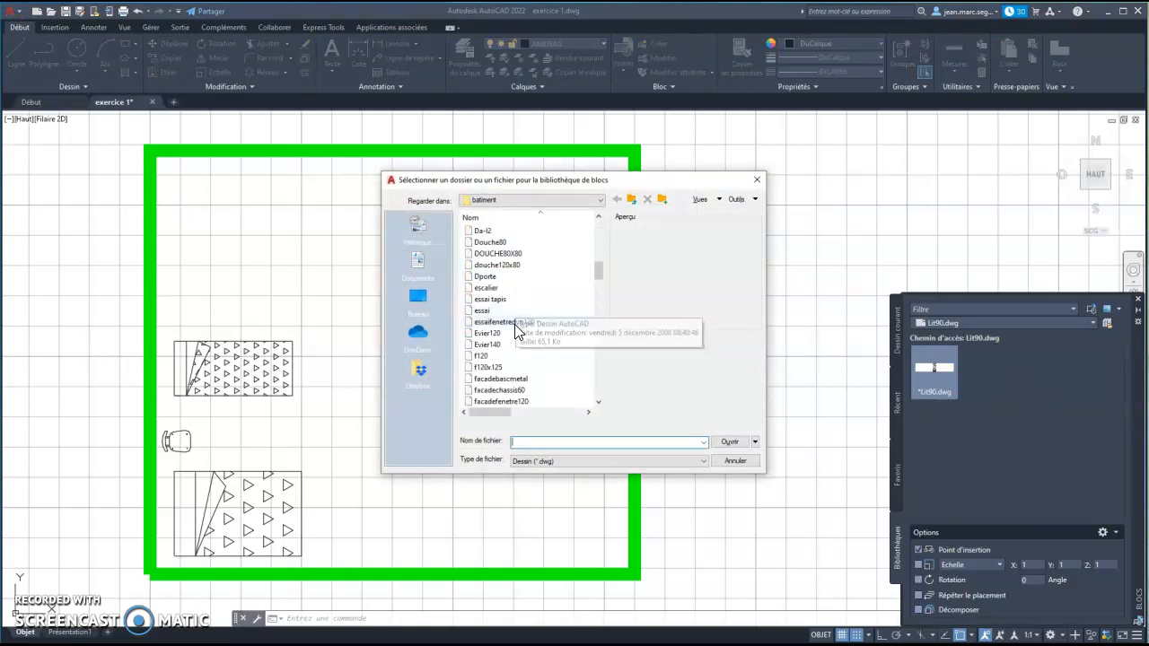
scroll(519, 328, up, 7)
scroll(537, 310, up, 2)
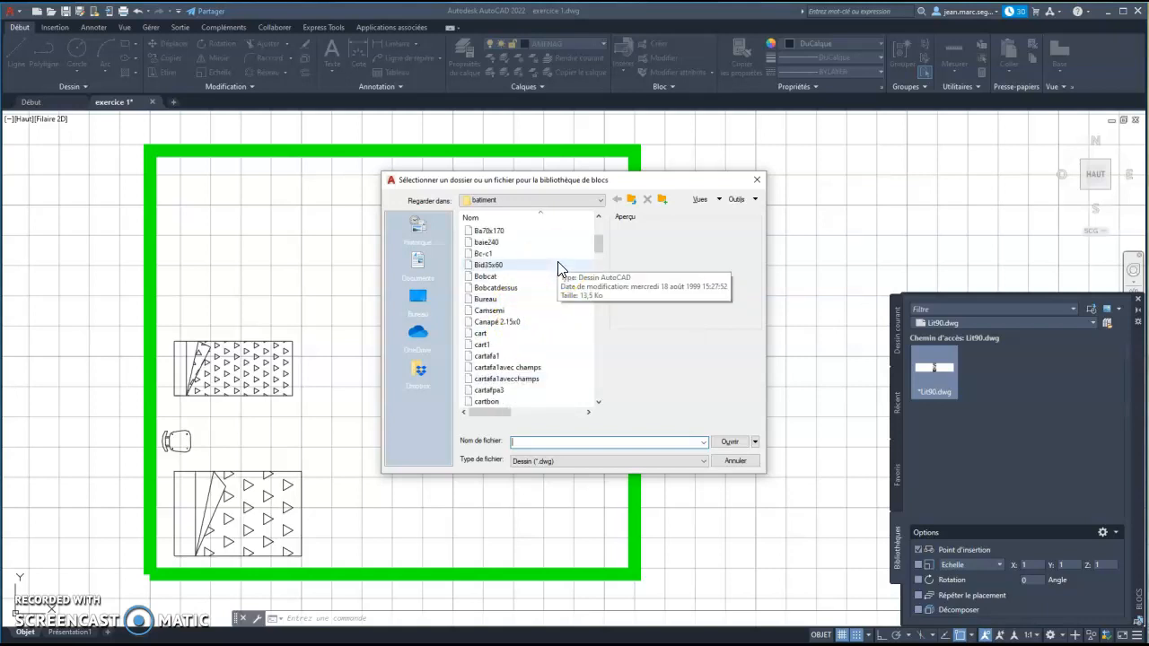
click(632, 200)
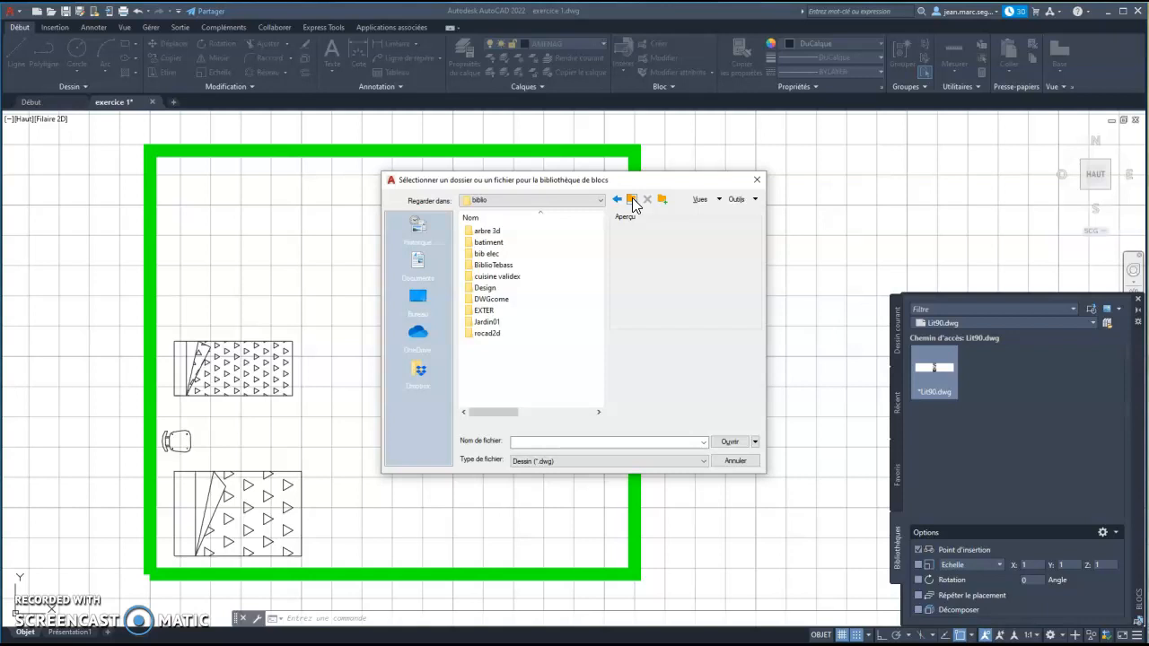
click(632, 200)
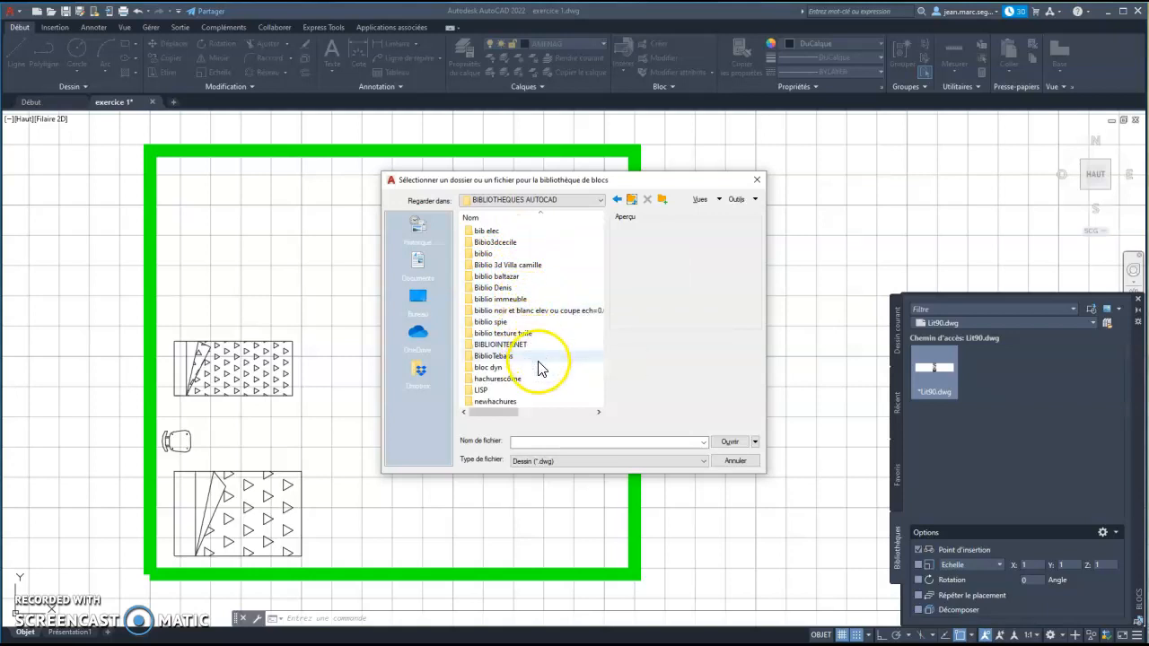
scroll(528, 386, right, 3)
scroll(528, 386, left, 3)
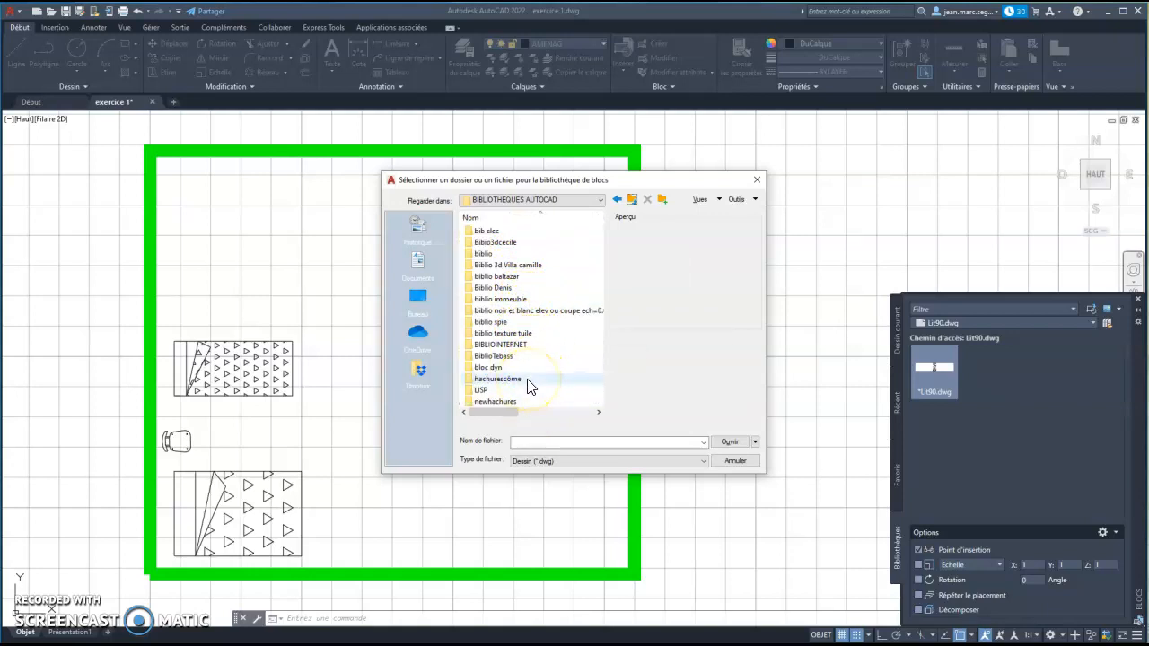
Load 8-80021.dwg from the batiment folder inside biblio as the block library.
double_click(473, 255)
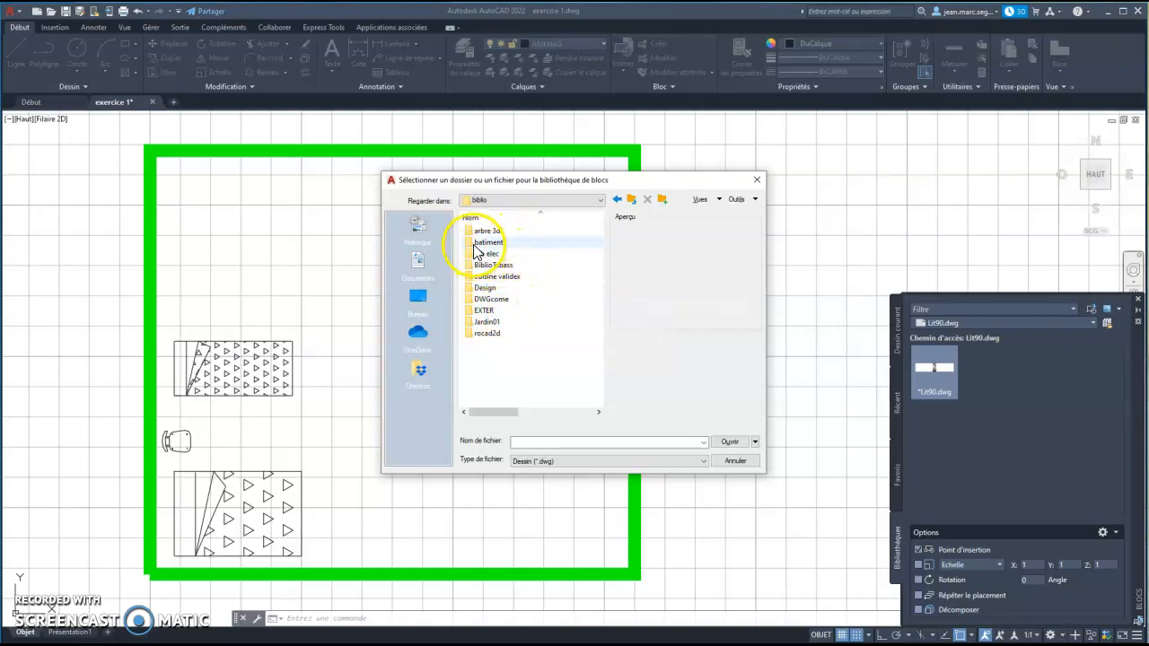
double_click(473, 243)
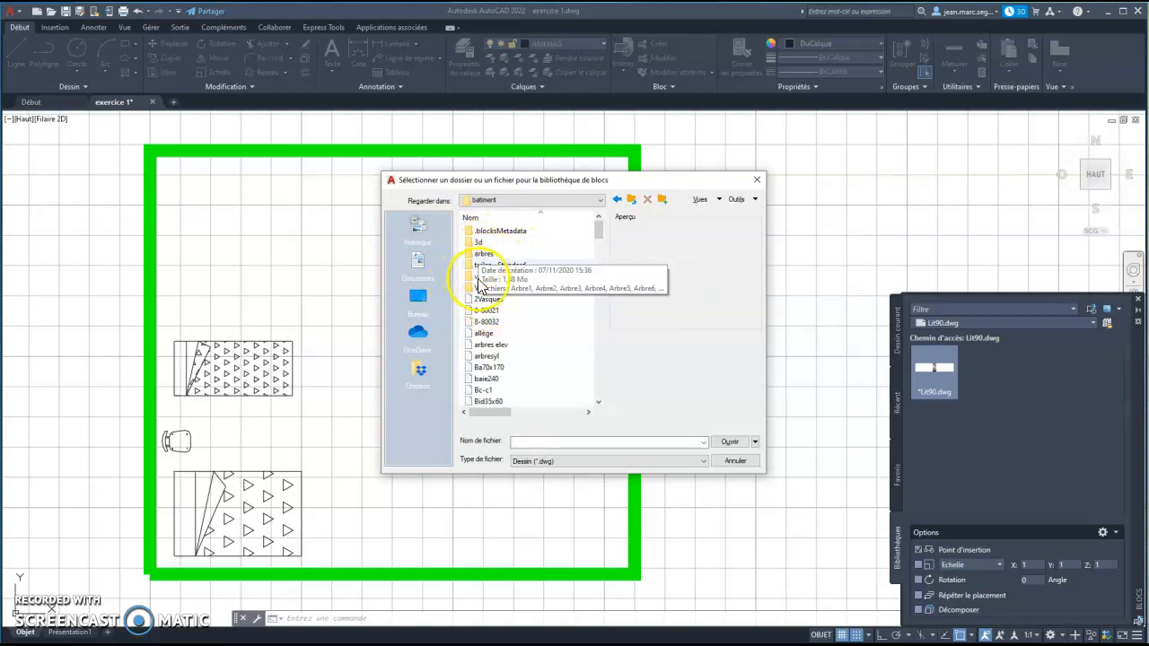
click(491, 312)
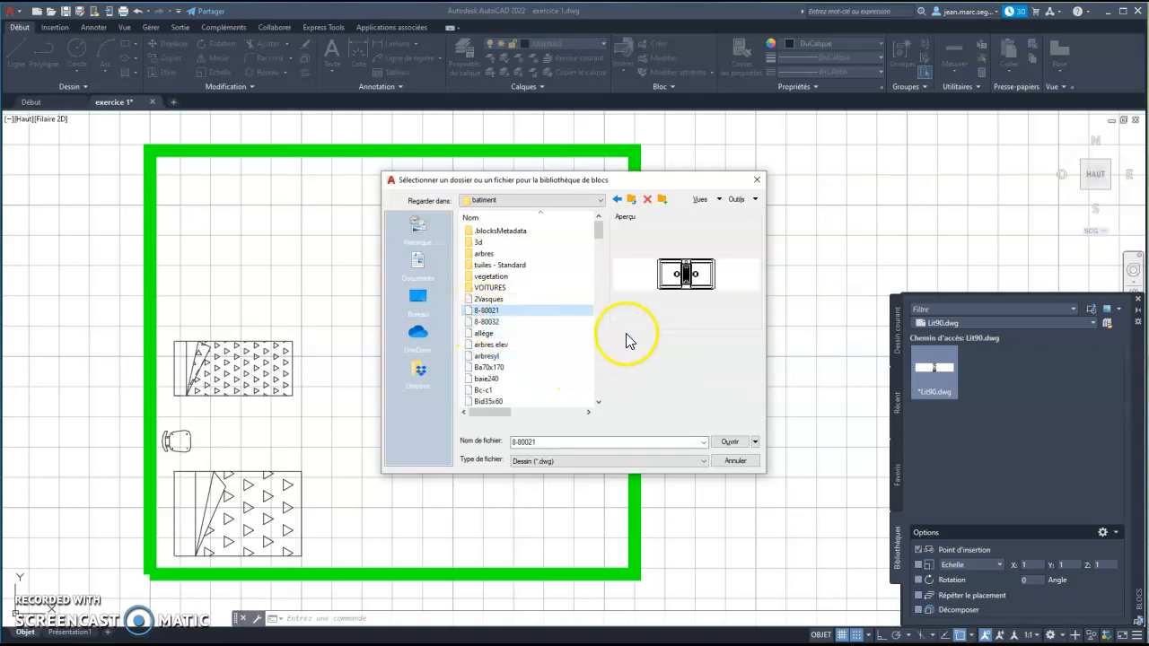
click(684, 280)
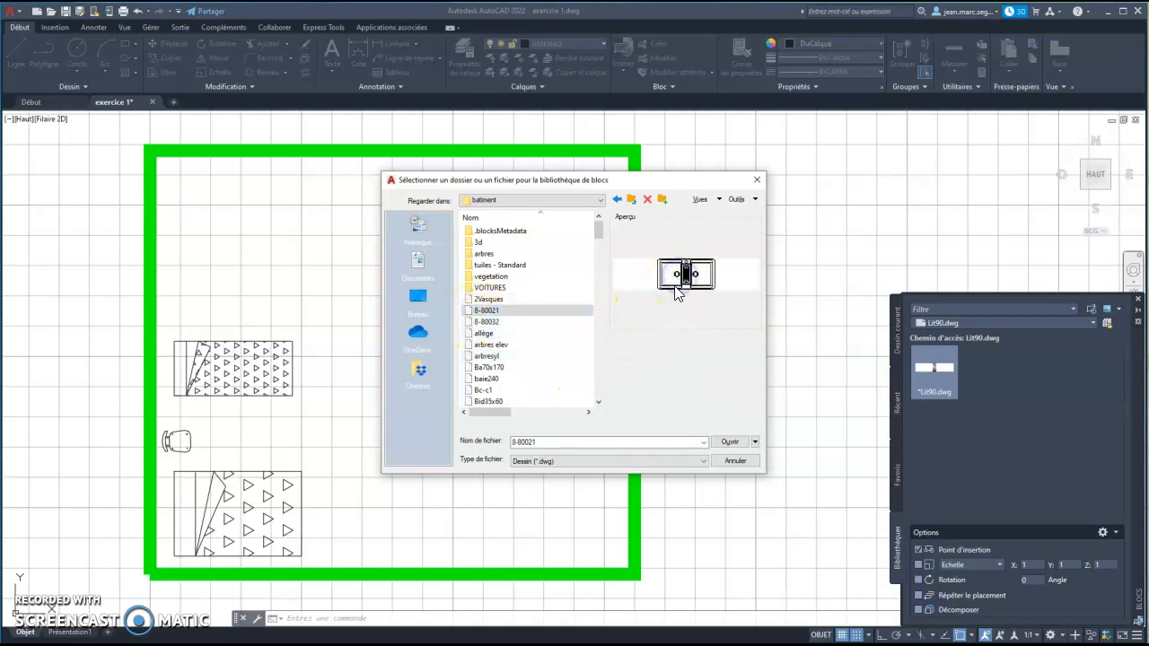
click(731, 443)
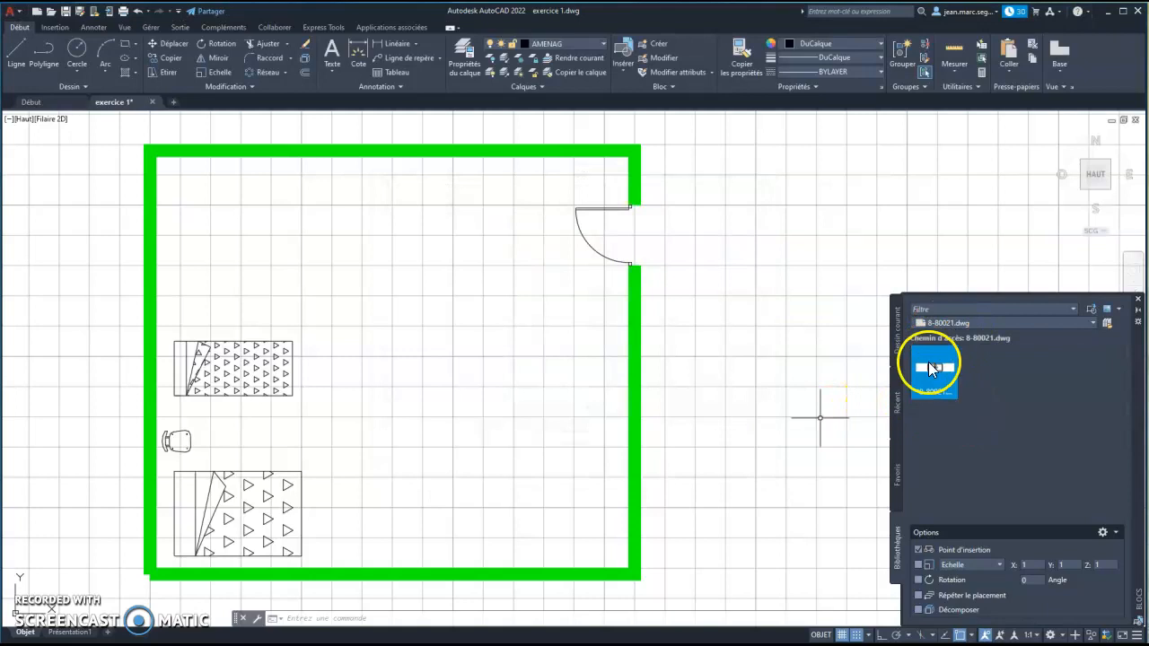
Insert the 8-80021 double sink just below the upper wall, near the room's upper-left corner.
click(934, 366)
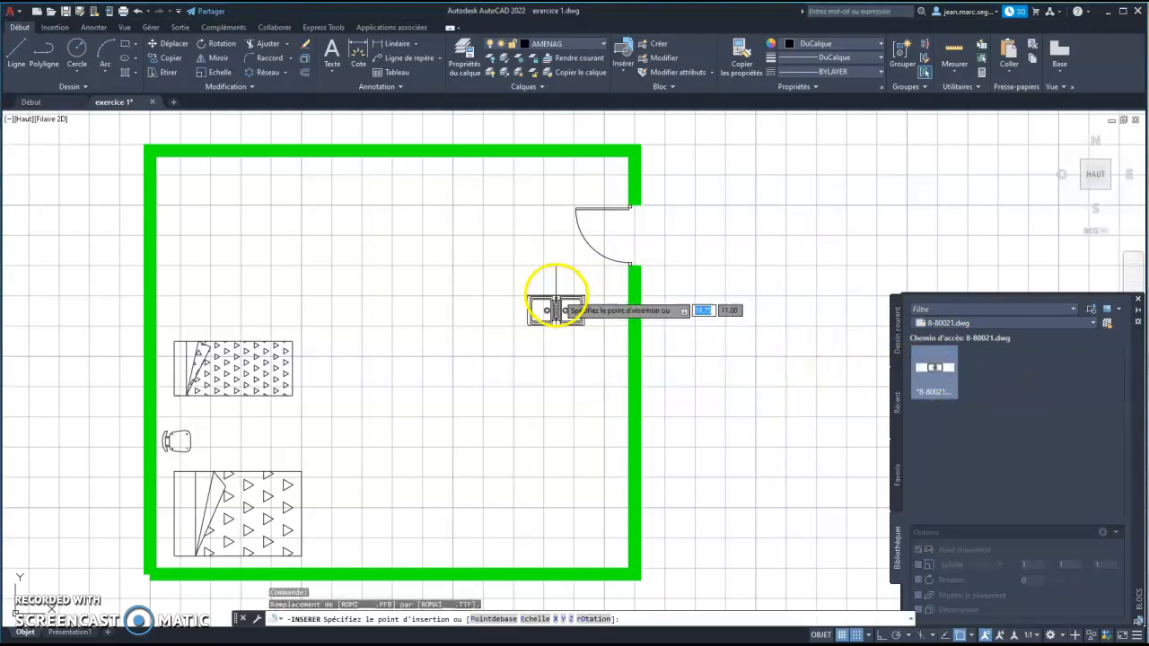
click(274, 180)
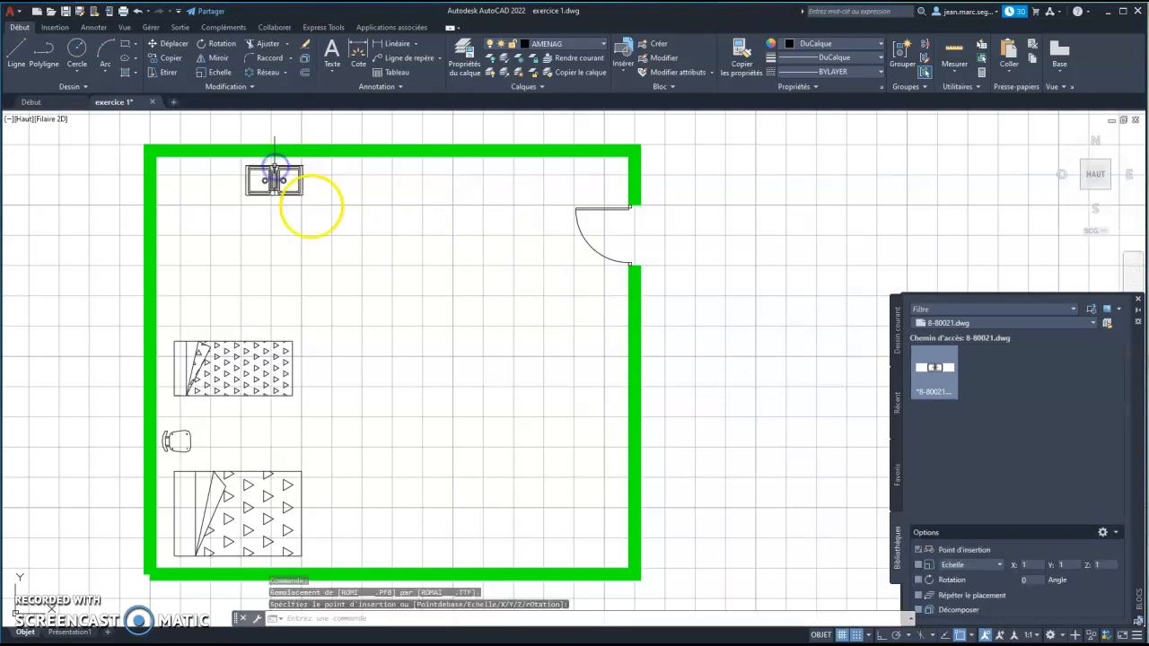
click(412, 250)
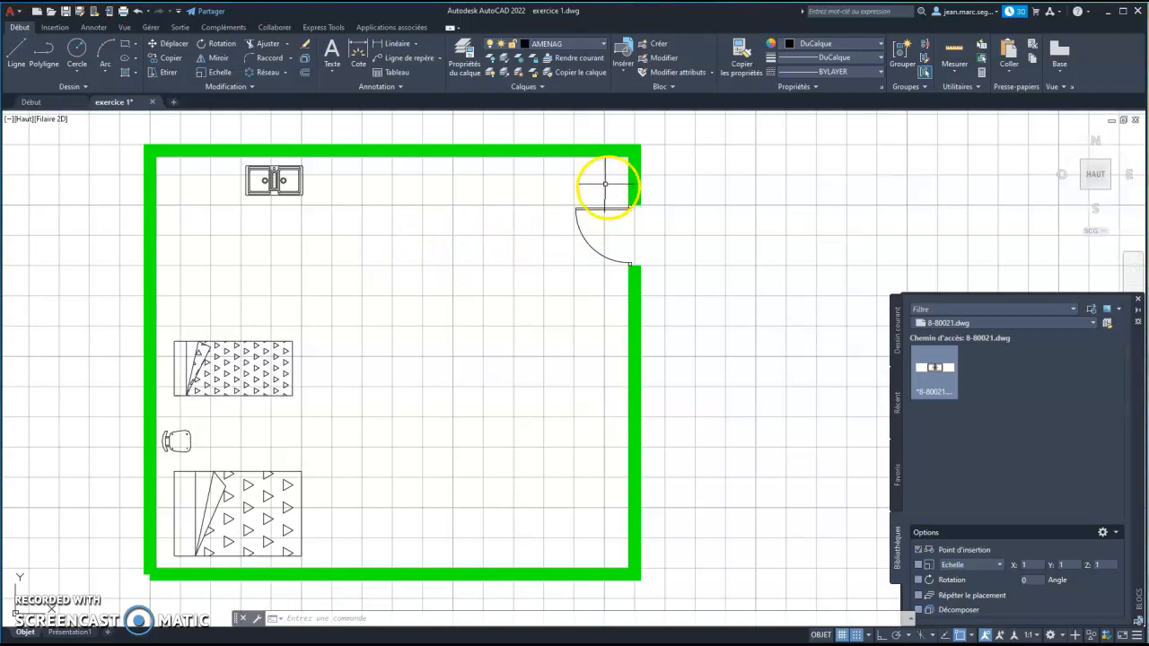
Load Fauteui1.dwg from the 3d subfolder of batiment as the block library and insert the sofa near the right wall, below the door.
click(1092, 323)
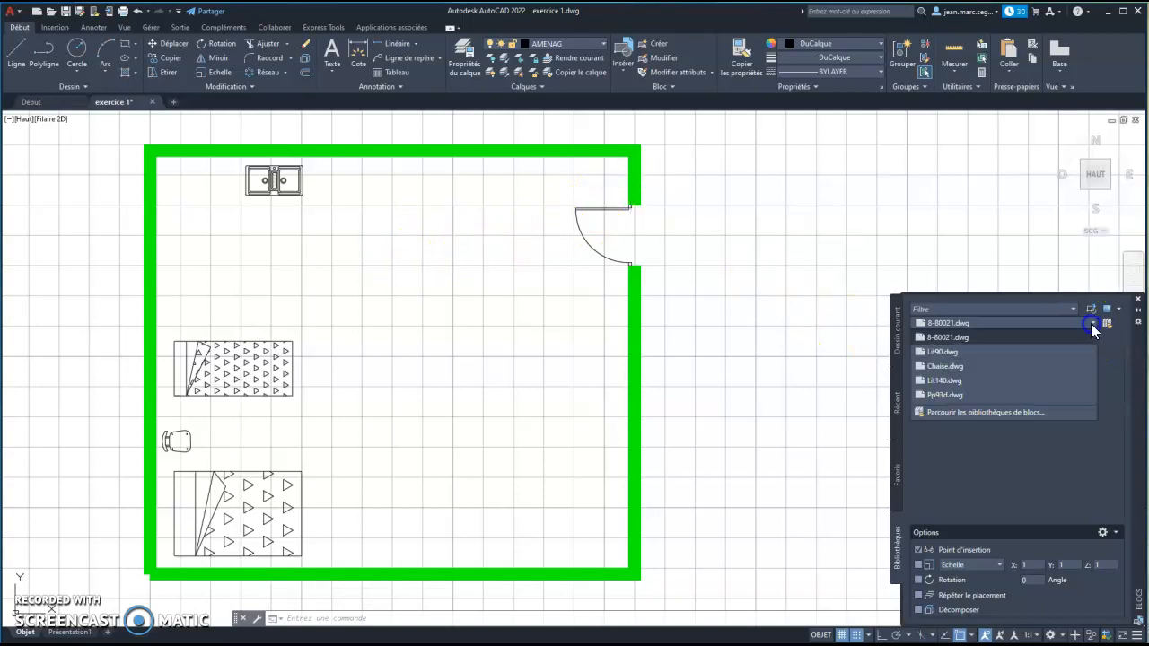
click(994, 413)
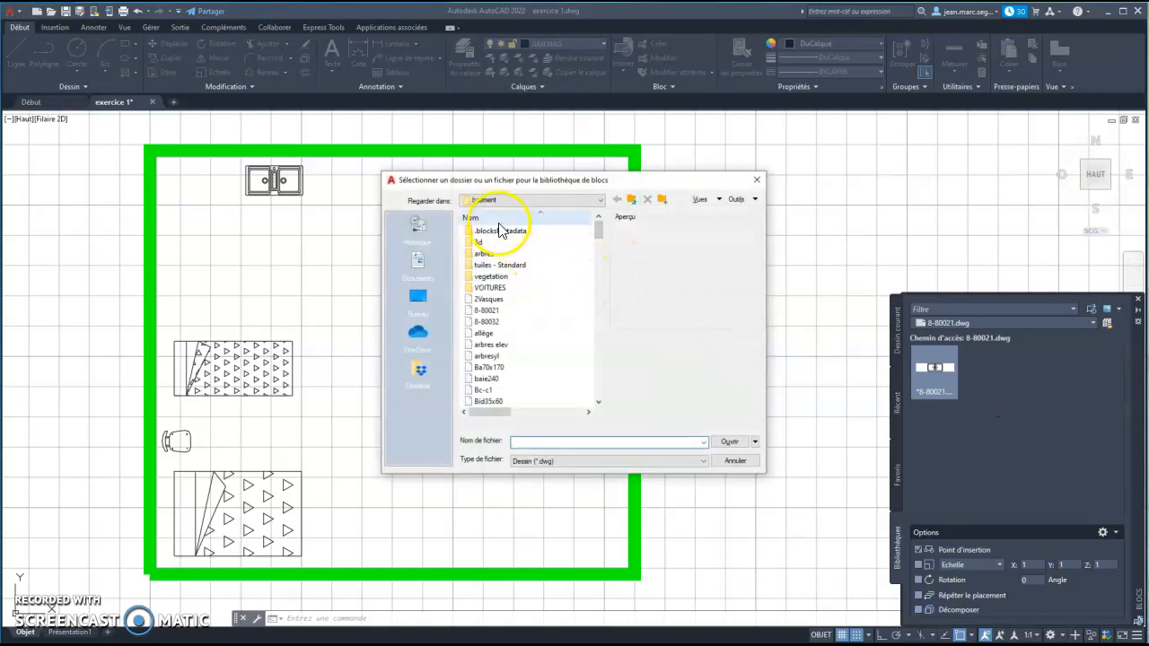
double_click(479, 243)
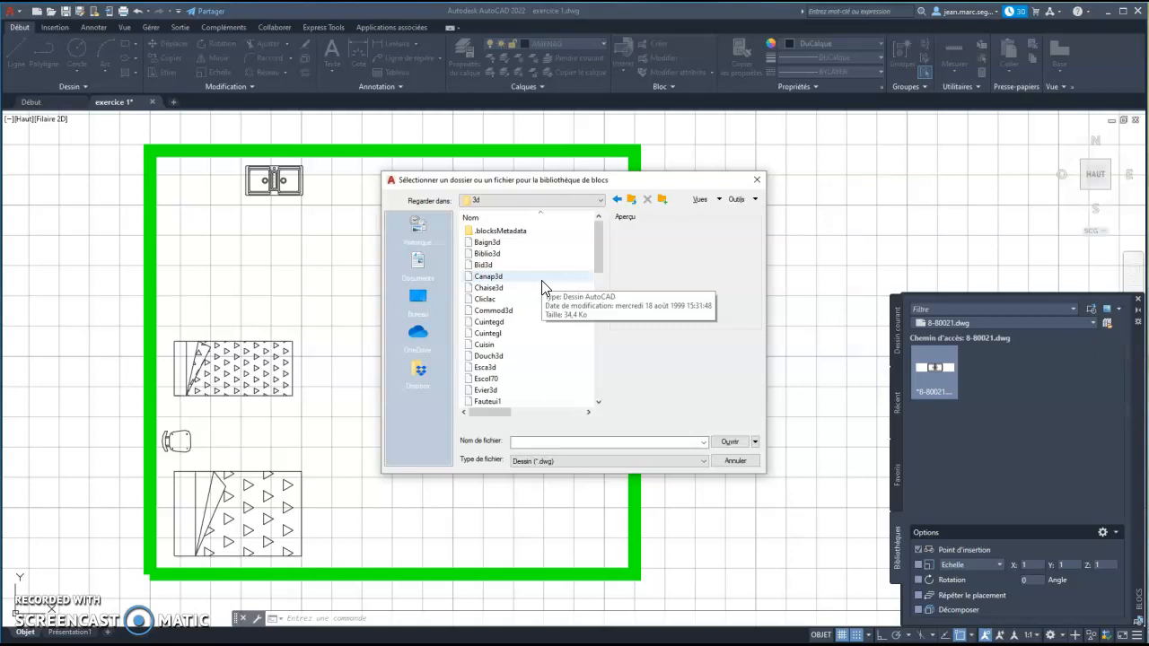
scroll(529, 305, down, 1)
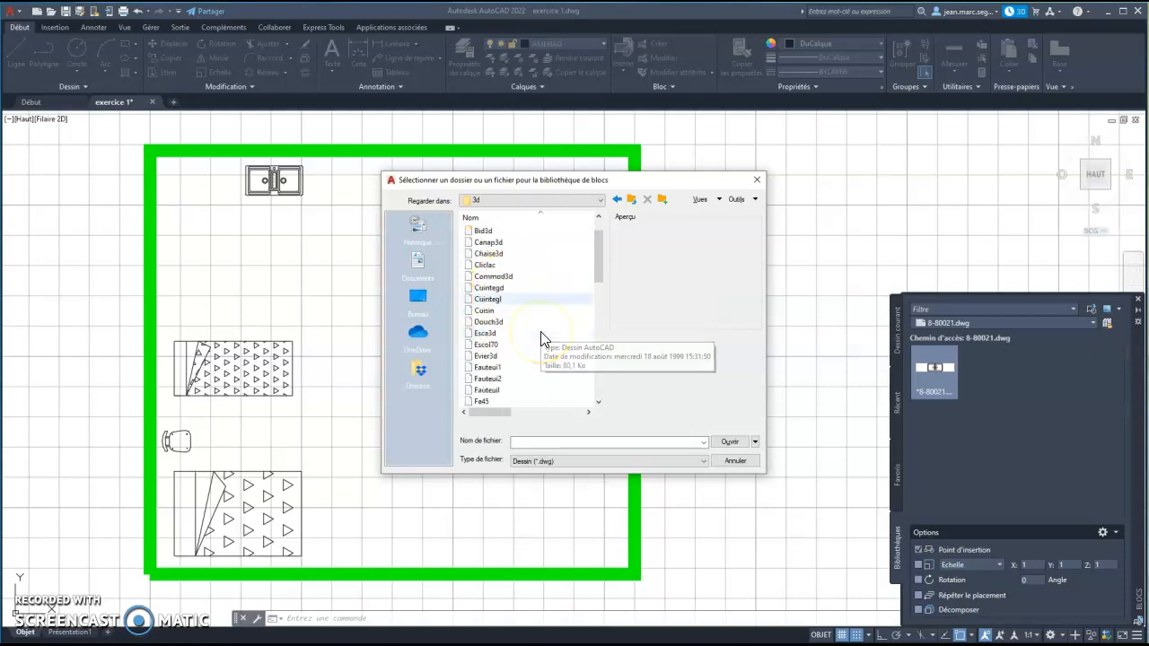
click(476, 369)
click(730, 442)
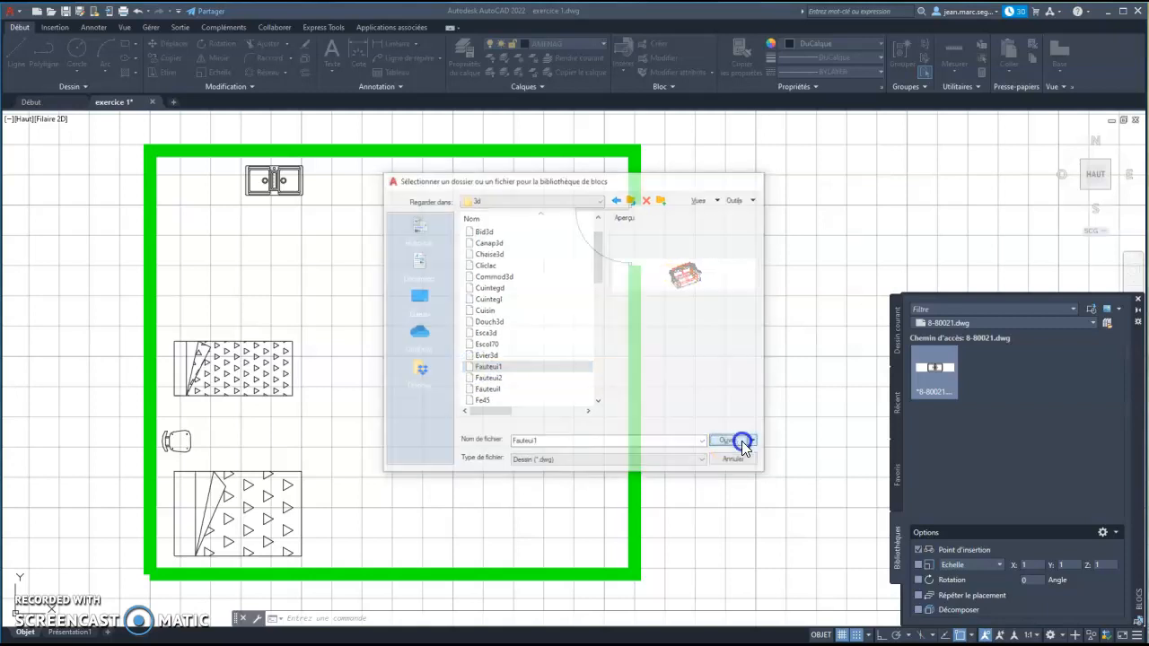
click(931, 369)
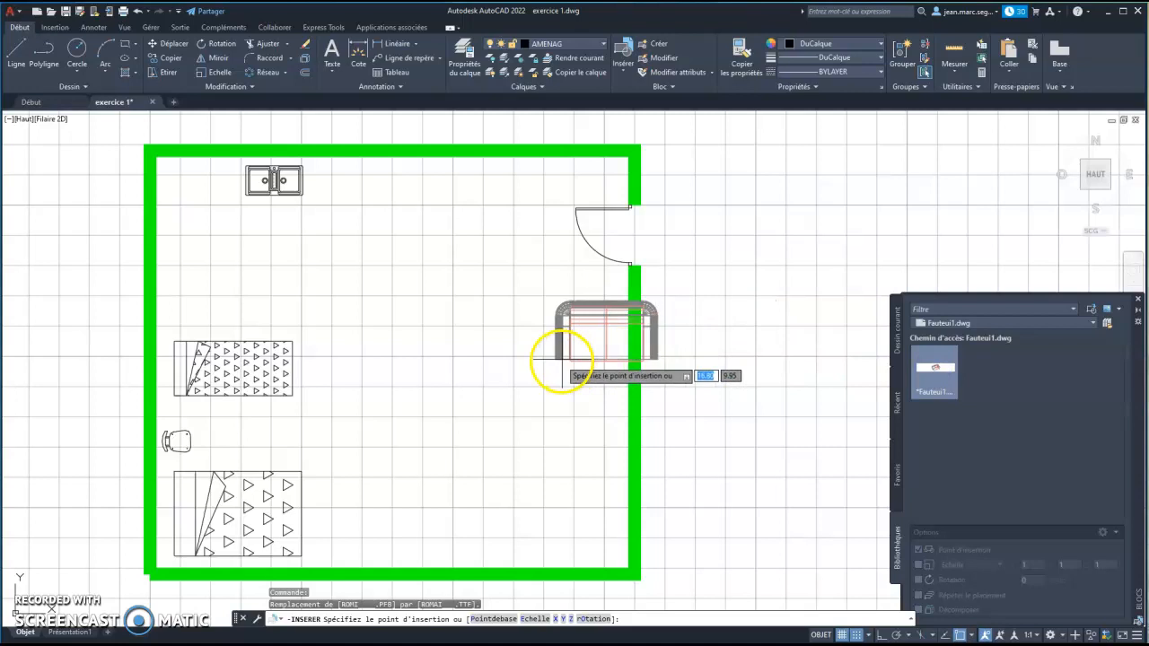
click(528, 395)
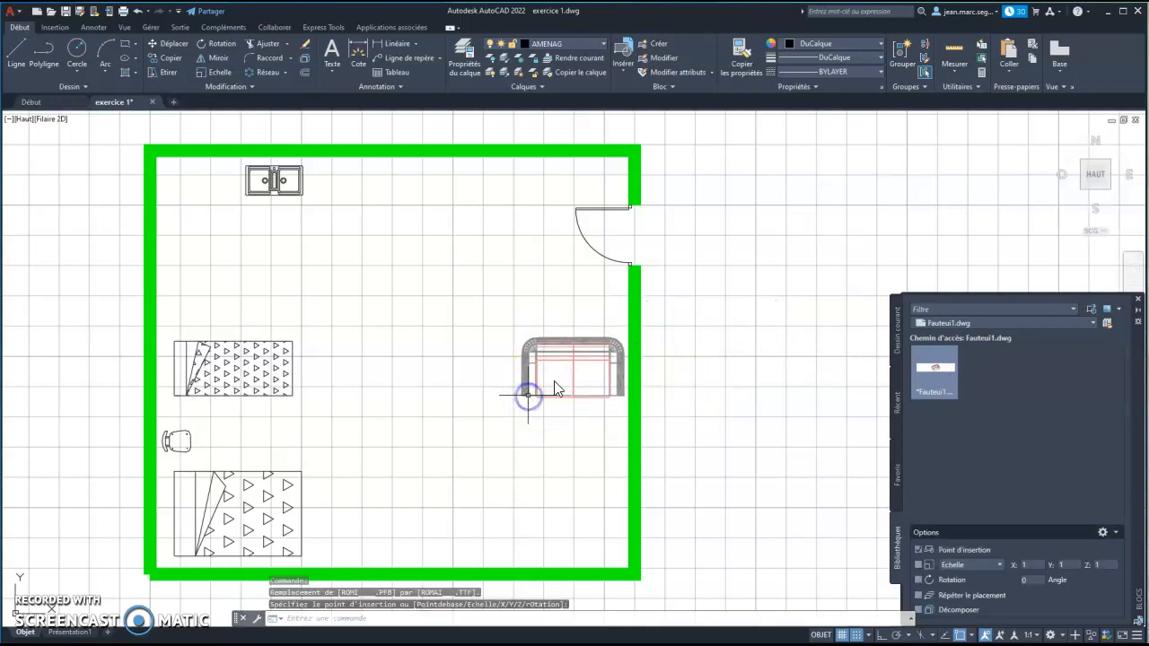
Rotate the sofa a quarter turn clockwise about its lower-left corner so its back faces the right wall.
click(217, 44)
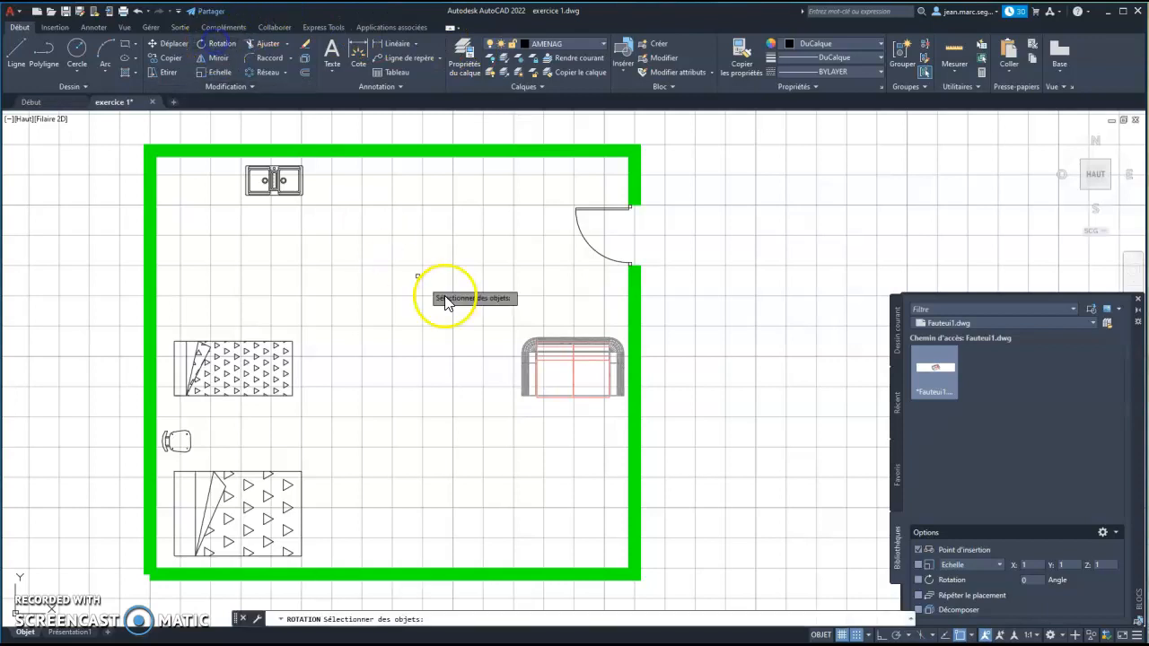
click(541, 343)
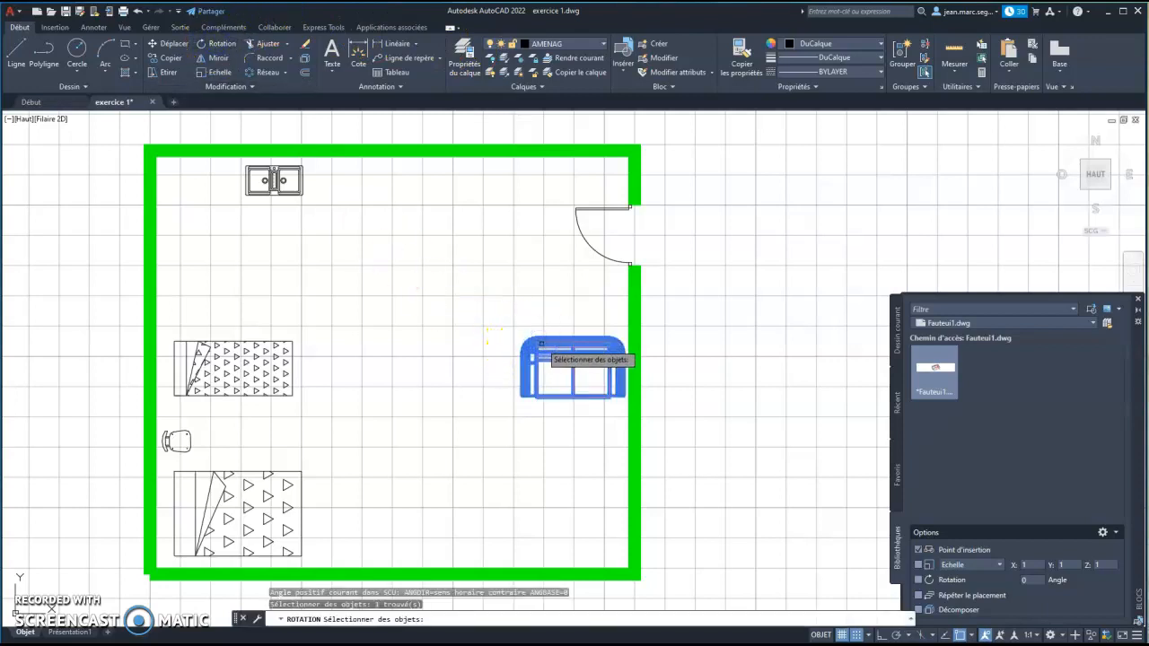
key(Return)
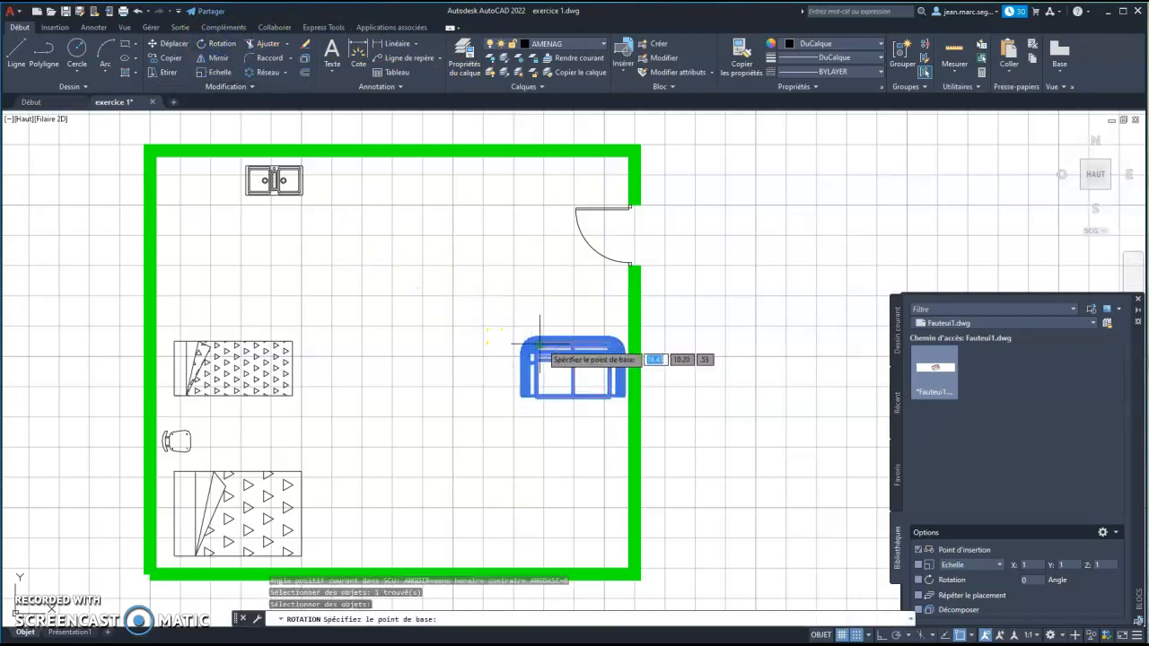
click(520, 395)
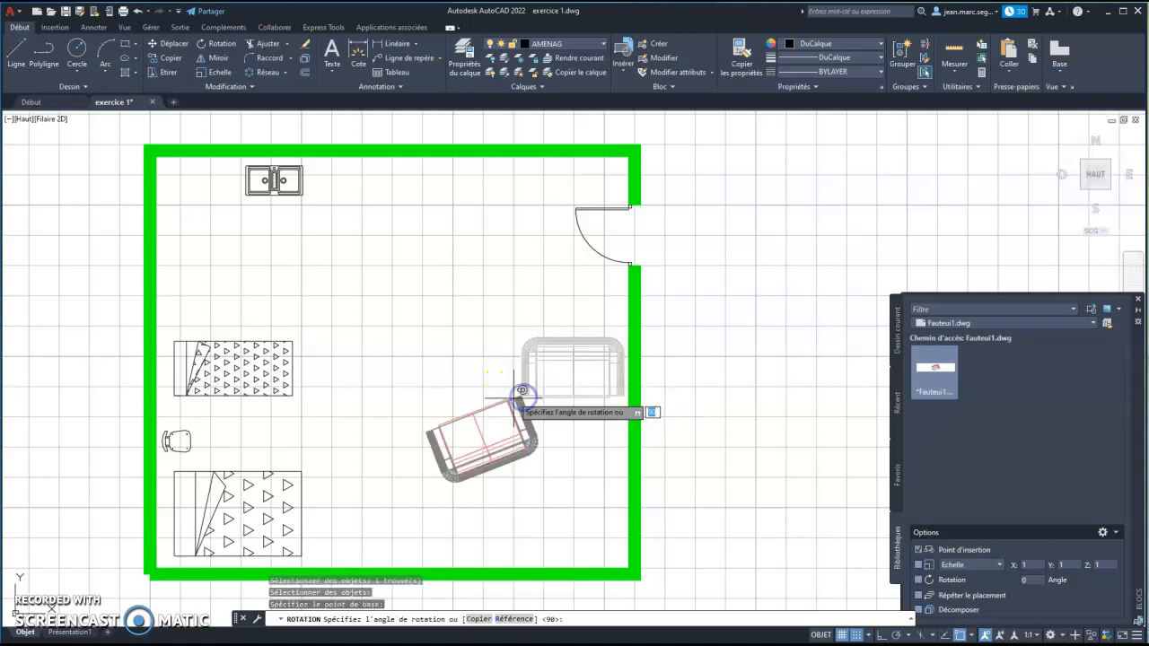
click(522, 510)
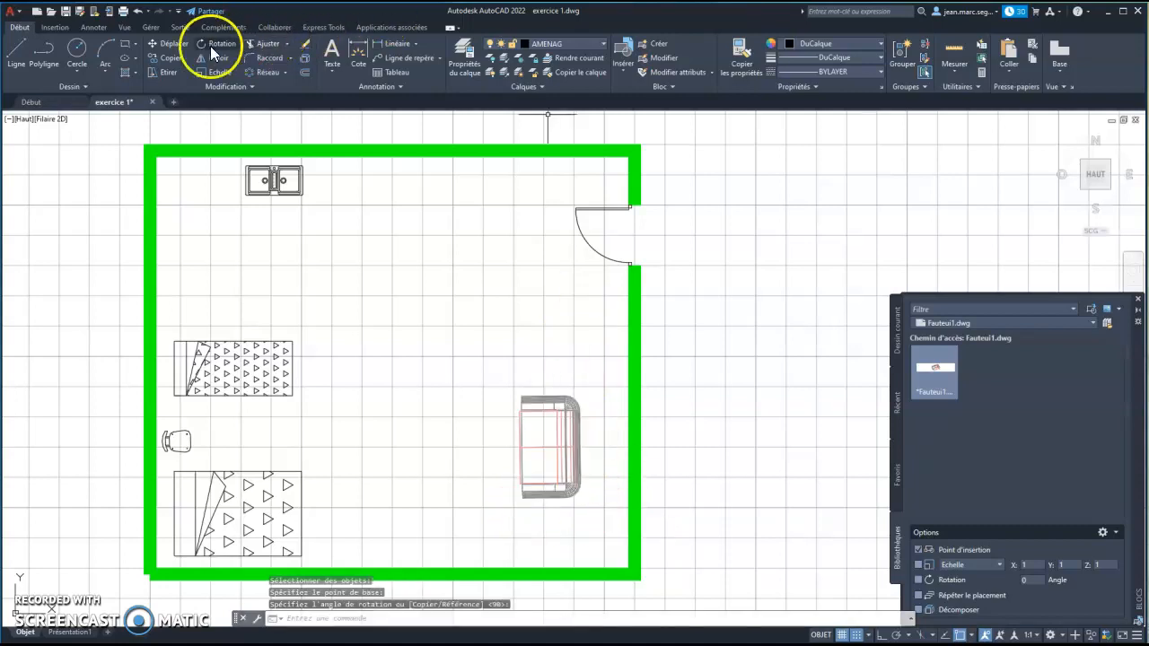
Move the rotated sofa up and to the right so its back sits close to the right wall, below the door.
click(175, 43)
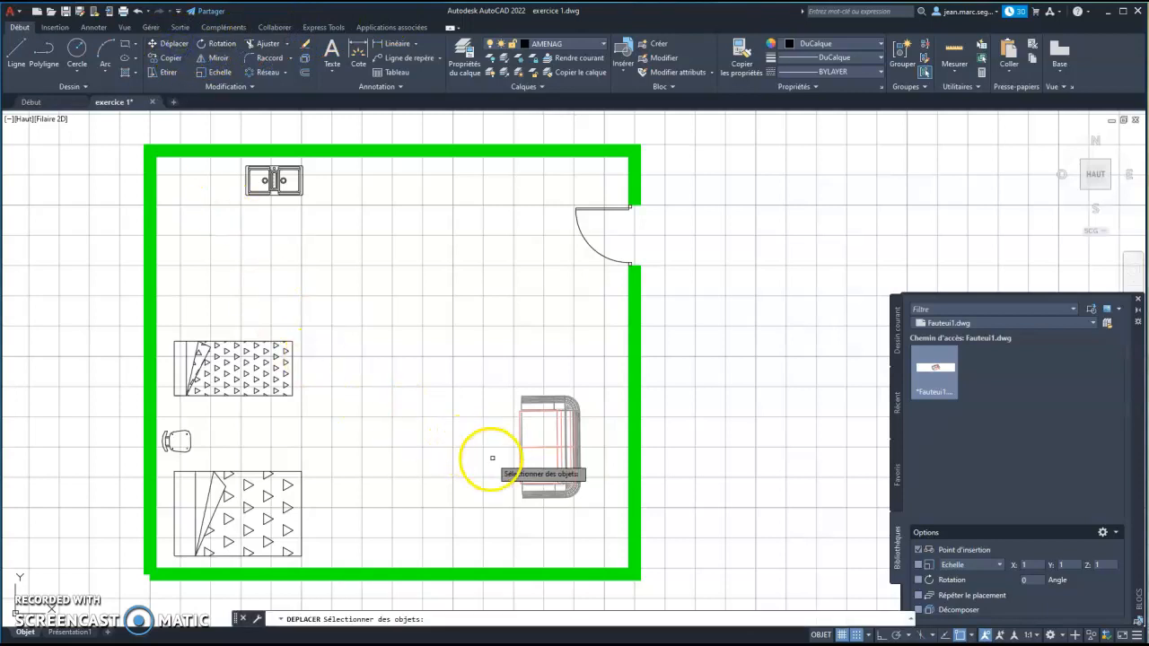
click(536, 400)
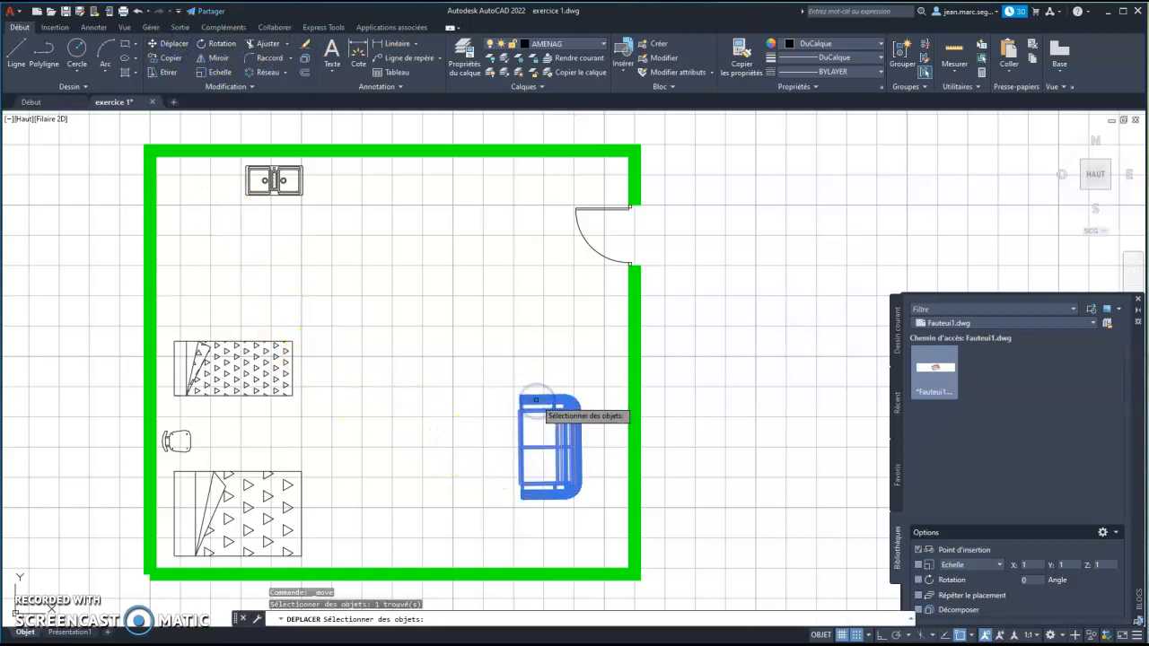
key(Return)
click(581, 436)
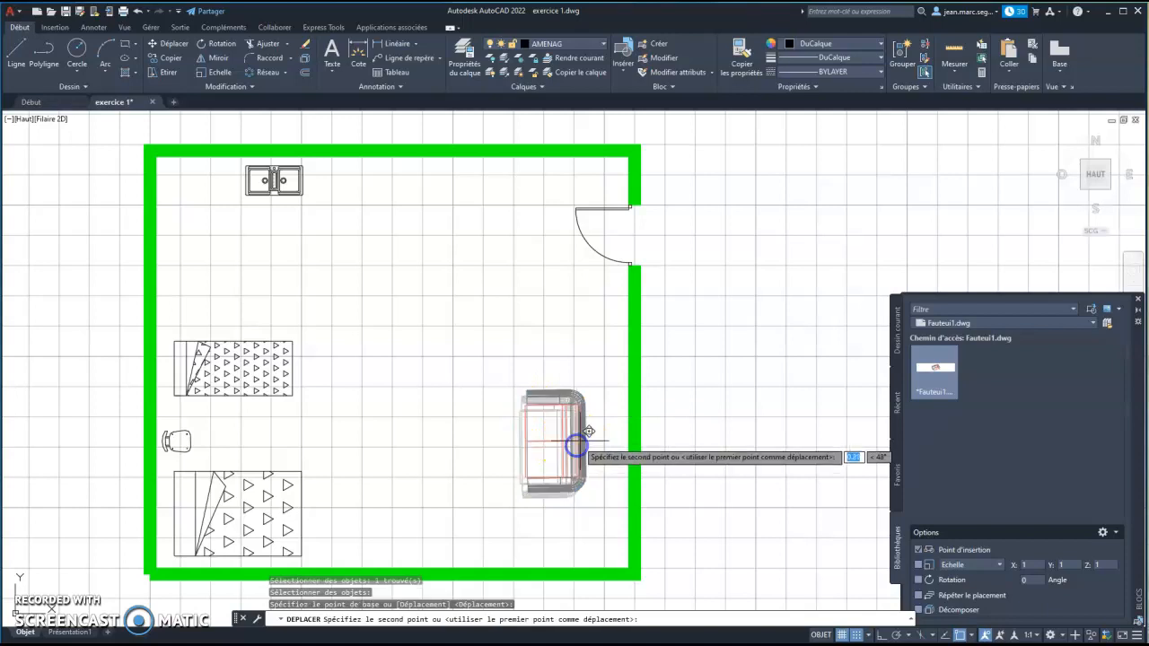
click(622, 386)
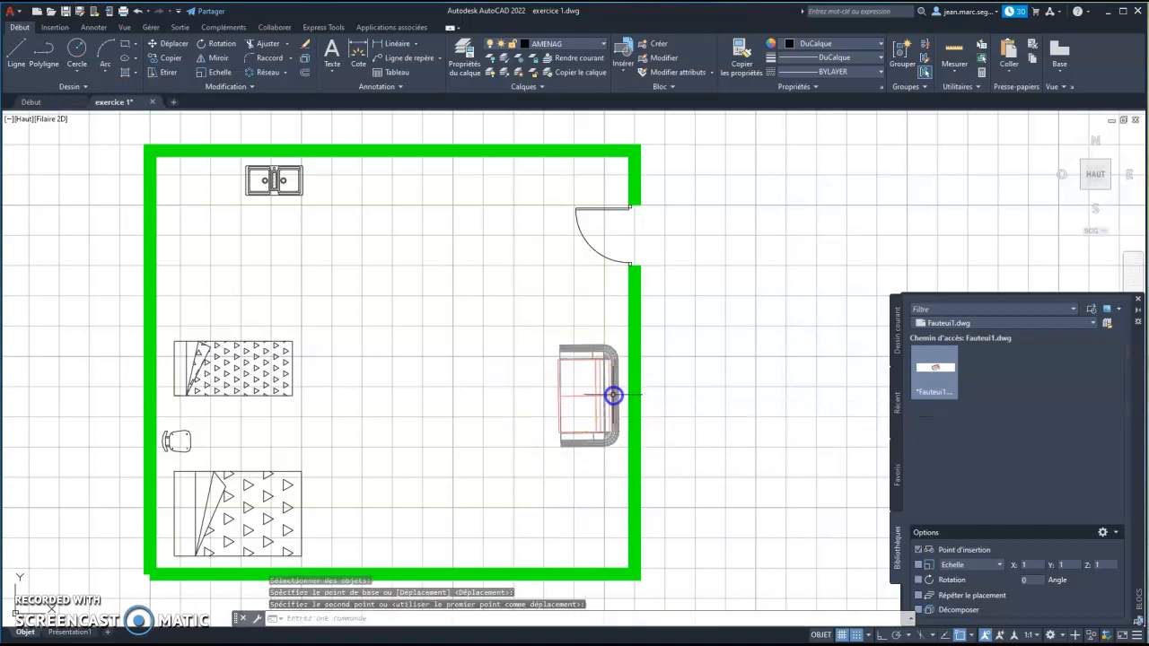